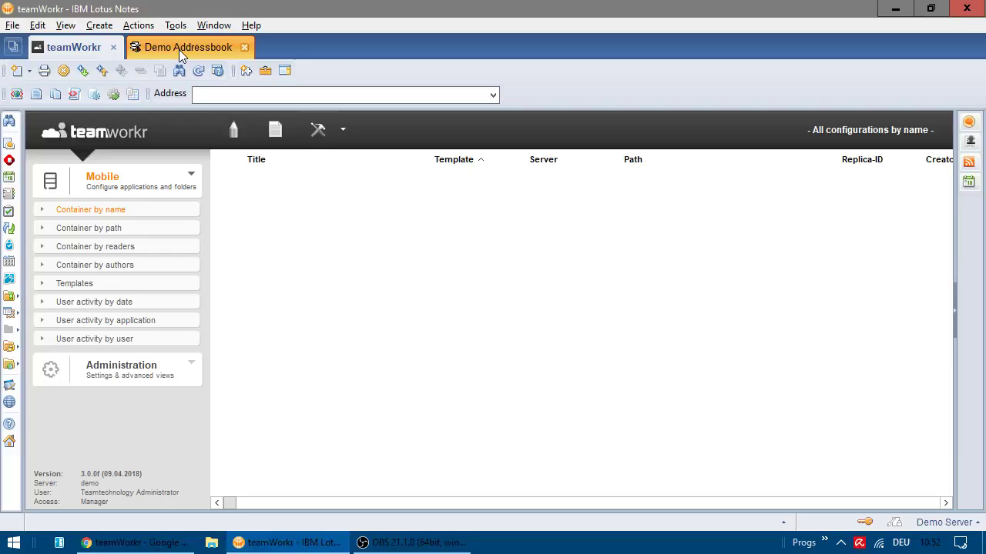
# Switch to the Demo Addressbook database and browse its Alphabet and Flat views.
pyautogui.click(179, 49)
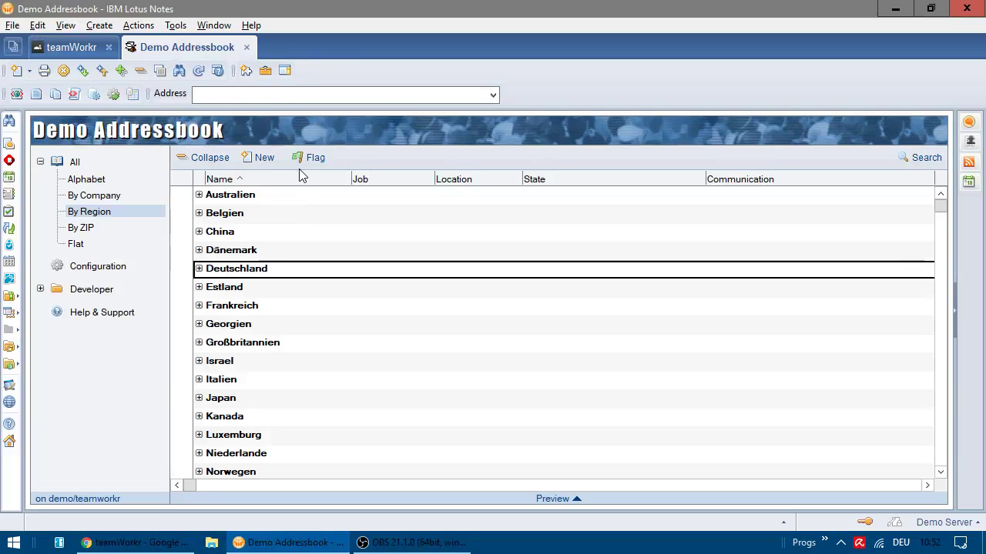
pyautogui.click(127, 180)
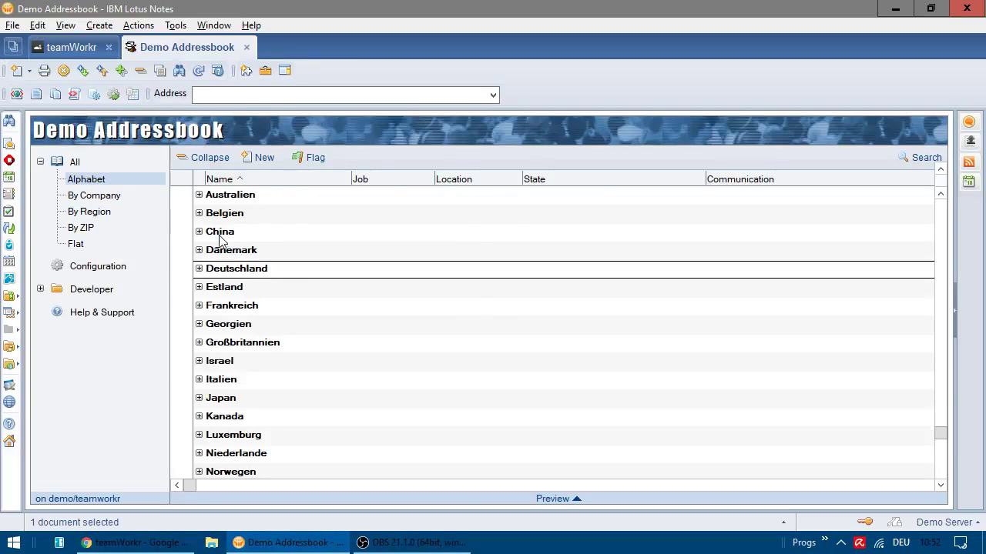
pyautogui.hotkey('shift', '-')
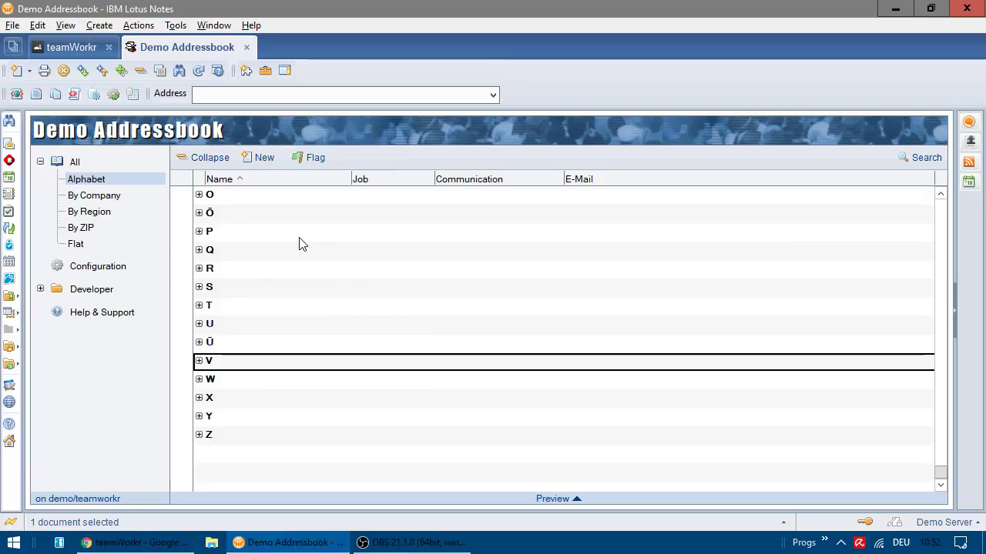
pyautogui.click(198, 214)
pyautogui.click(79, 244)
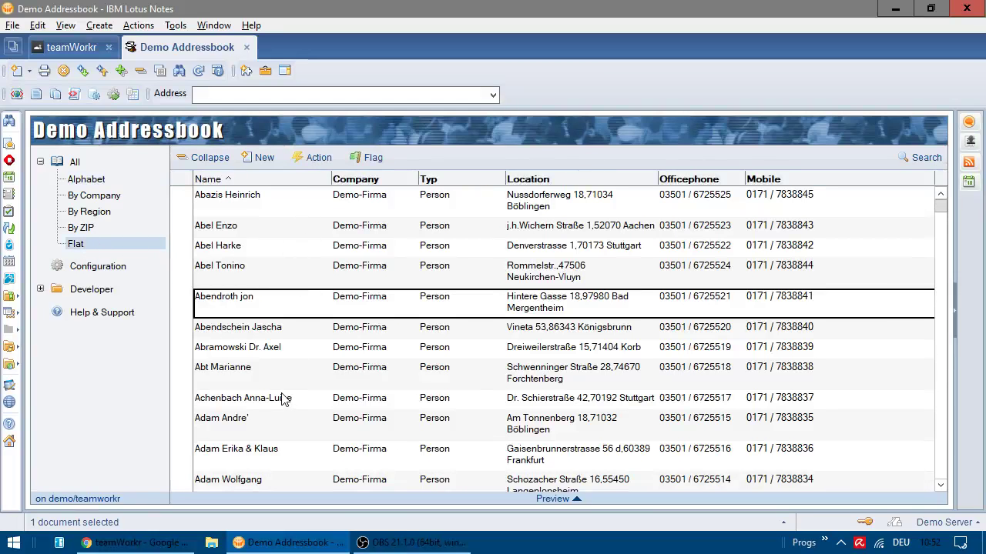
# Open the first contact record in the Flat view and review its general information.
pyautogui.click(236, 203)
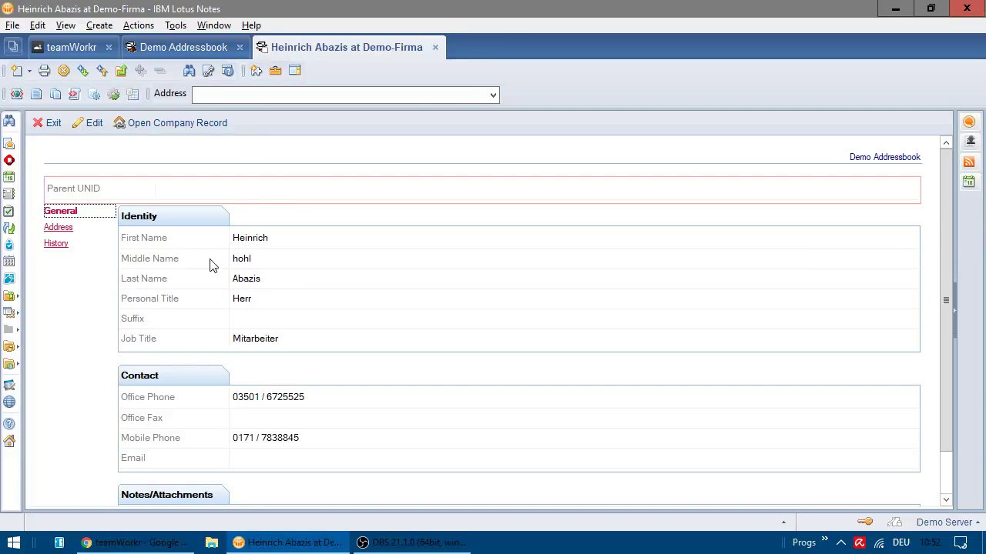
pyautogui.scroll(-2, 229, 265)
pyautogui.scroll(2, 231, 308)
pyautogui.scroll(-2, 231, 312)
pyautogui.scroll(2, 190, 405)
# Examine the contact's address section in edit mode, including the available country keywords, and close the record.
pyautogui.click(61, 229)
pyautogui.doubleClick(388, 288)
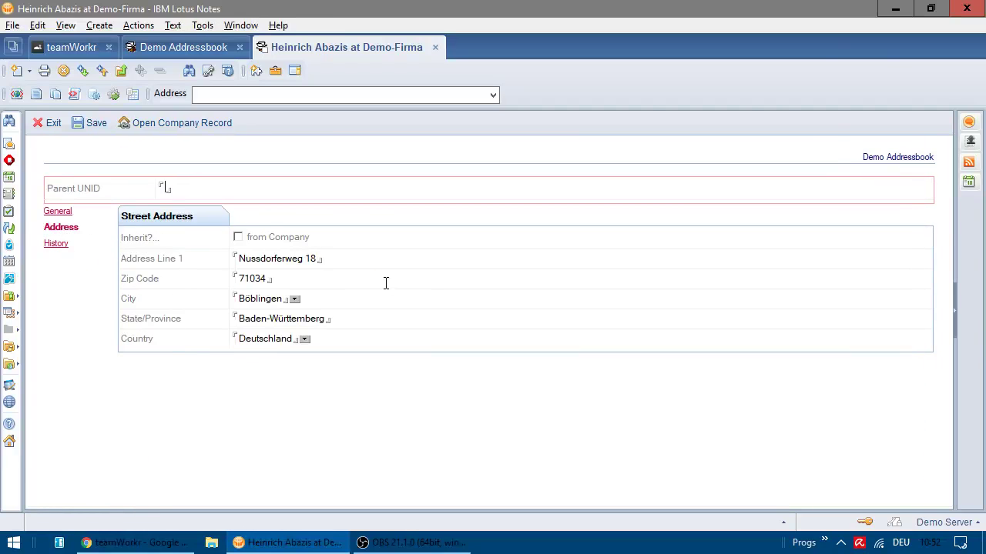
pyautogui.click(304, 340)
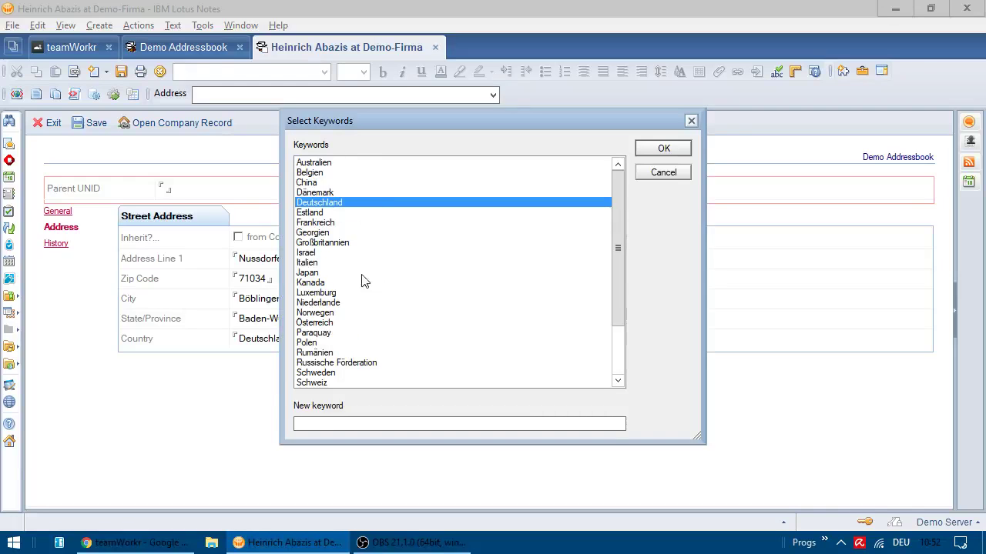
pyautogui.press('Return')
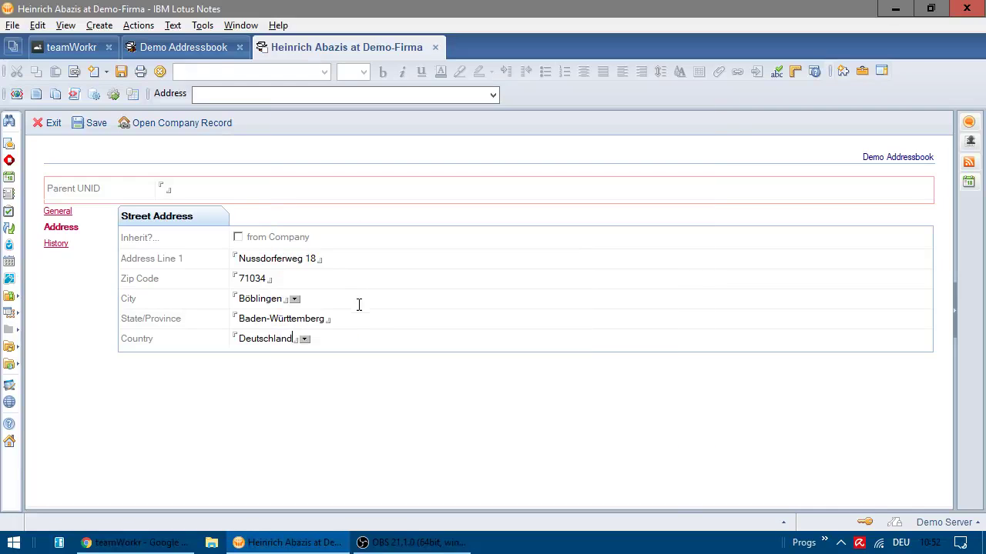
pyautogui.press('Escape')
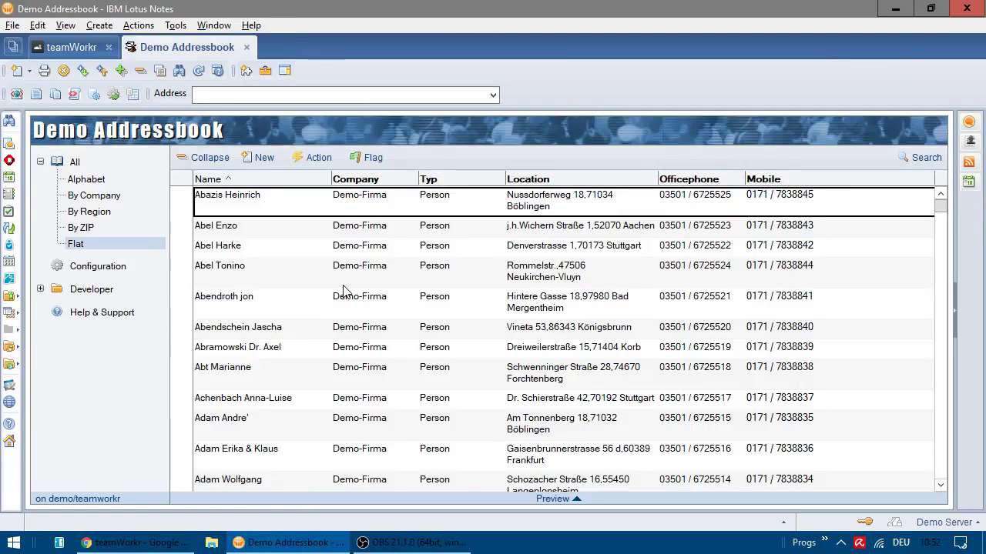
# Create a teamWorkr container of type Notes database and select Demo Addressbook as its database.
pyautogui.click(80, 51)
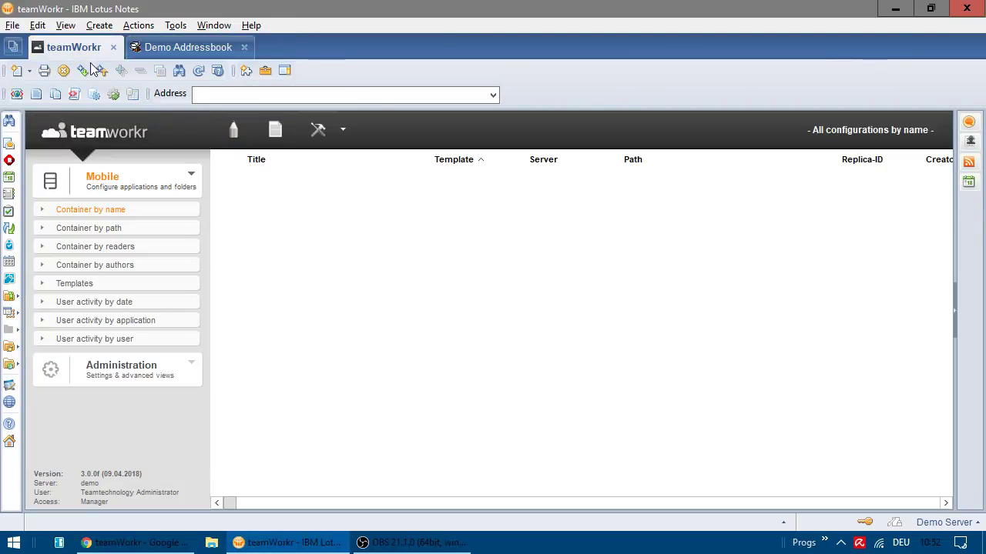
pyautogui.click(276, 132)
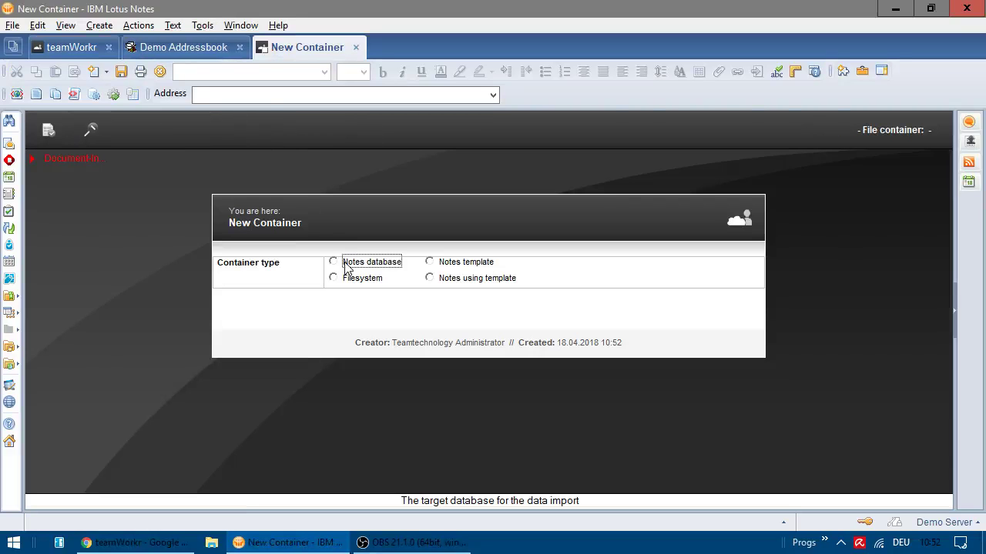
pyautogui.click(348, 265)
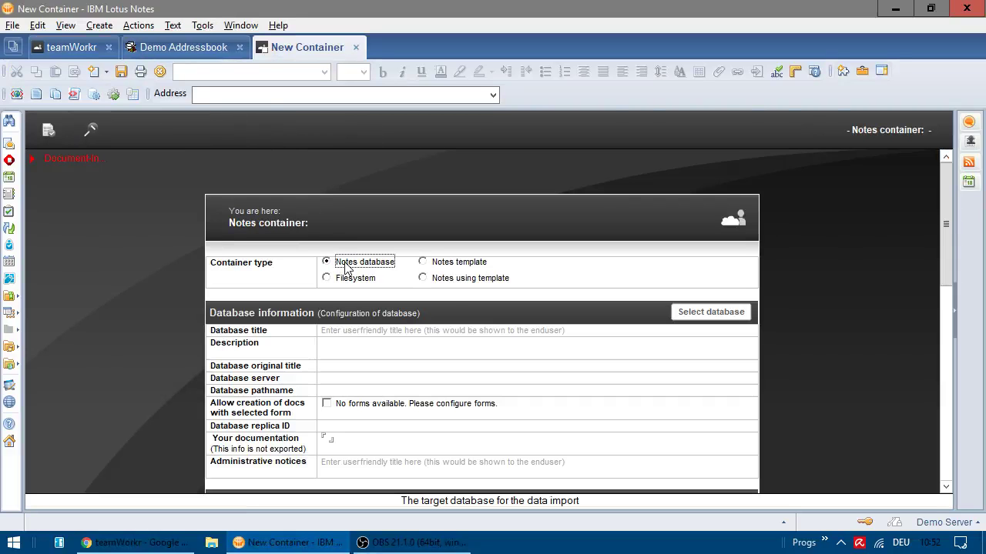
pyautogui.click(694, 316)
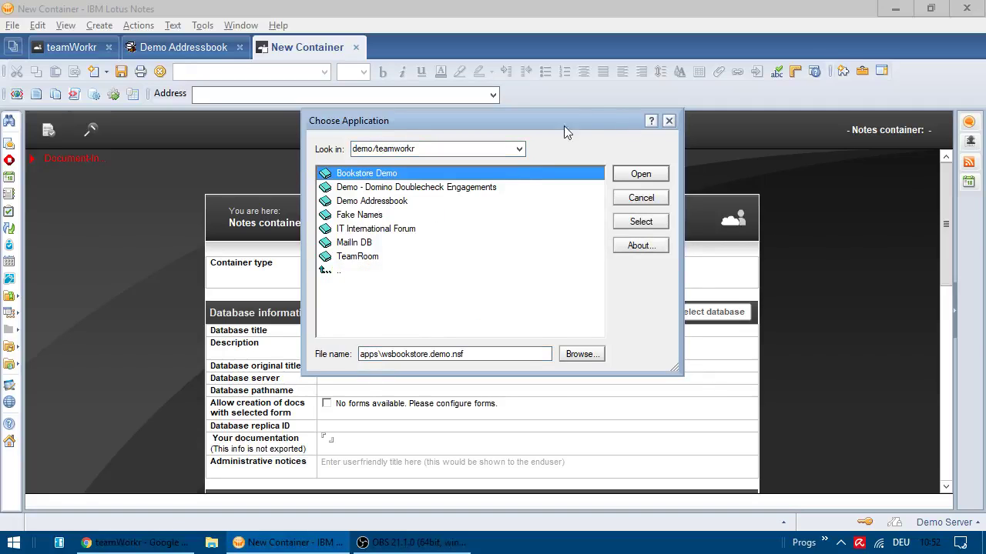
pyautogui.doubleClick(420, 202)
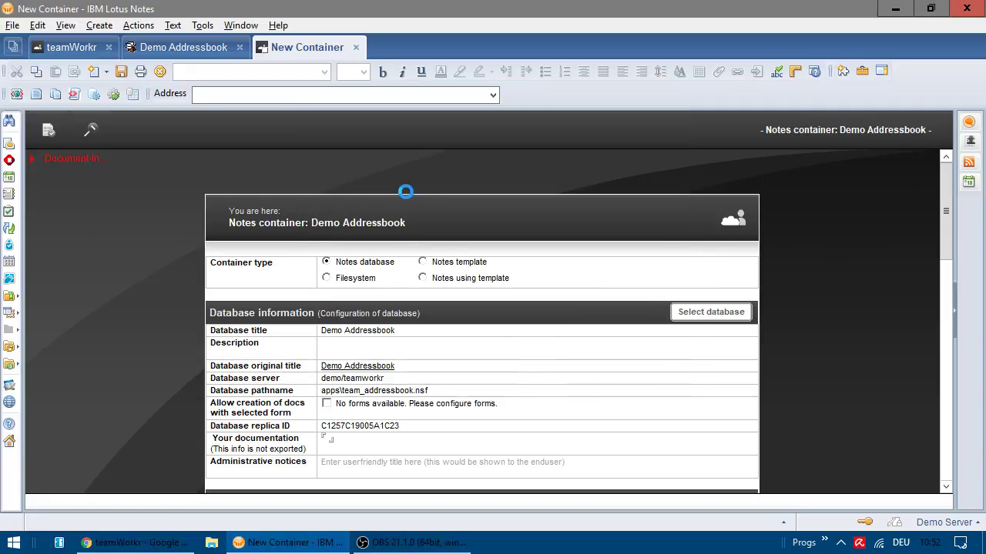
# Switch to Chrome, reload the teamWorkr mobile page and open the Demo Addressbook entry.
pyautogui.click(154, 543)
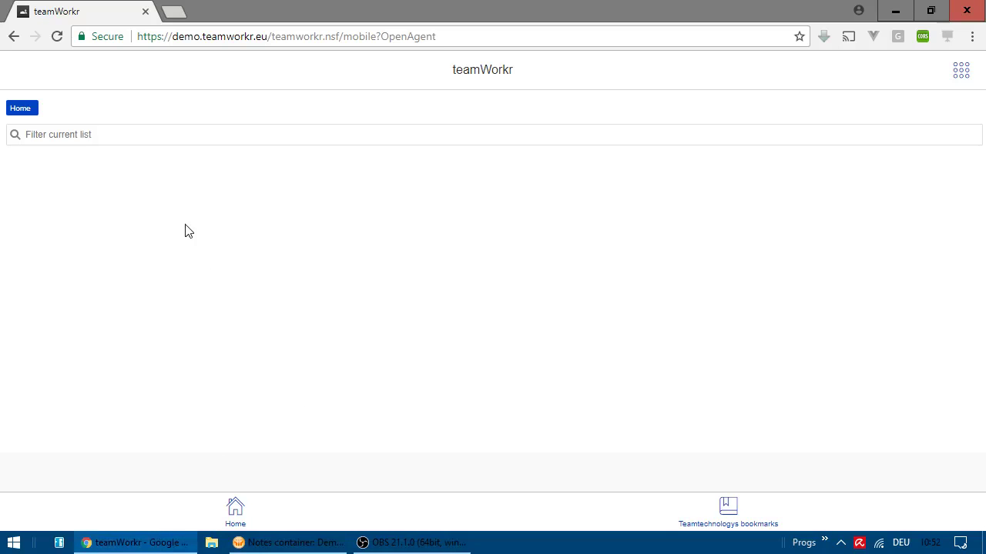
pyautogui.press('F5')
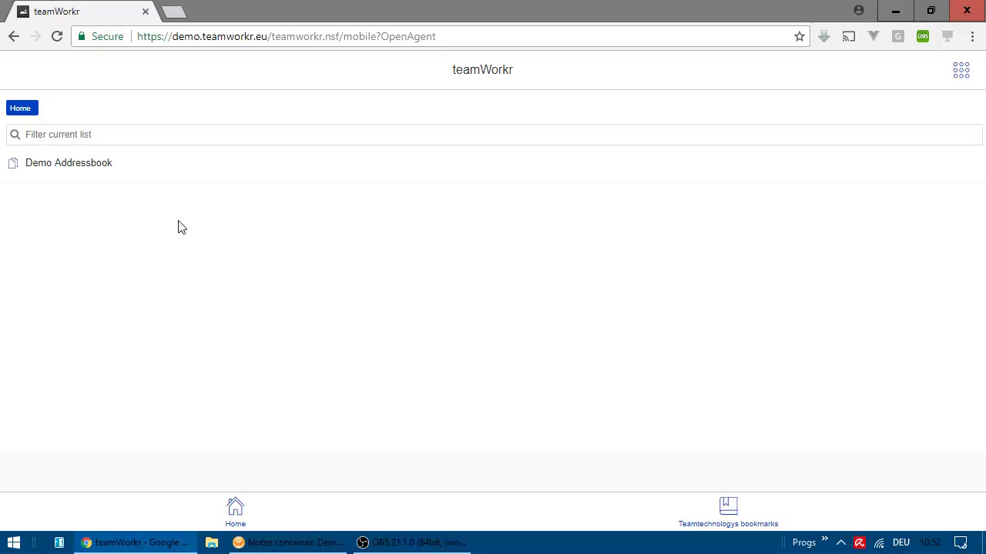
pyautogui.click(165, 169)
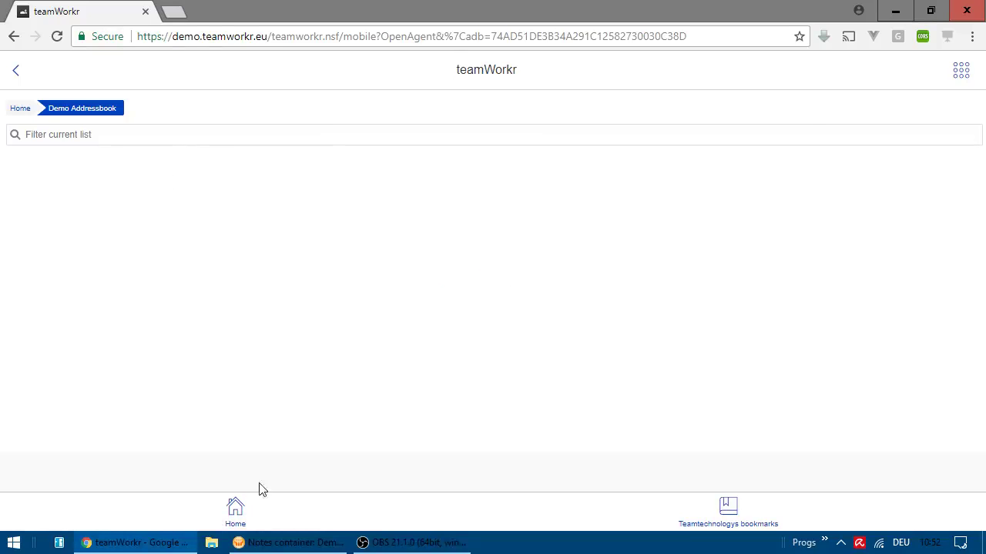
# Back in Lotus Notes, add the visible views Address by alphabet, Address by region and Address flat to the Demo Addressbook container.
pyautogui.moveTo(268, 548)
pyautogui.click(265, 512)
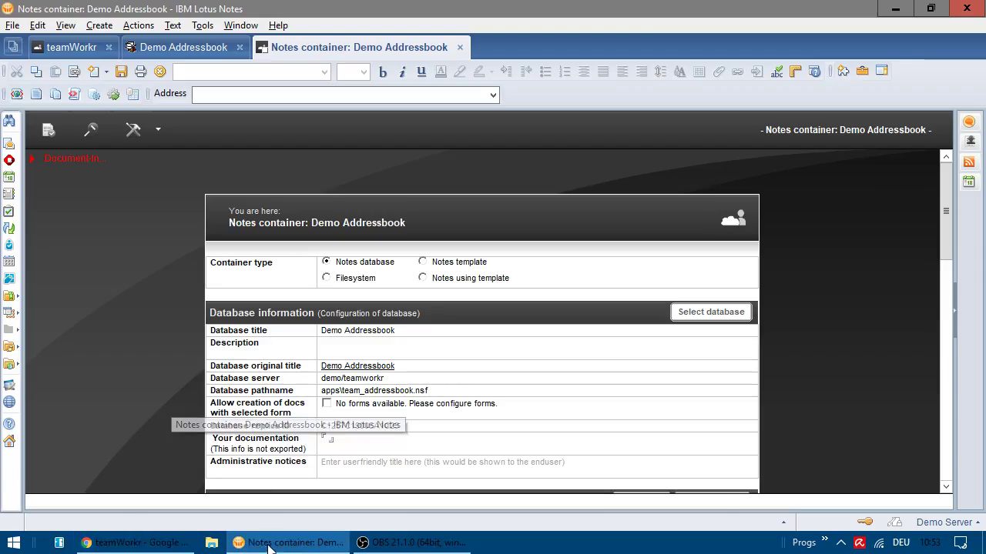
pyautogui.scroll(-3, 481, 352)
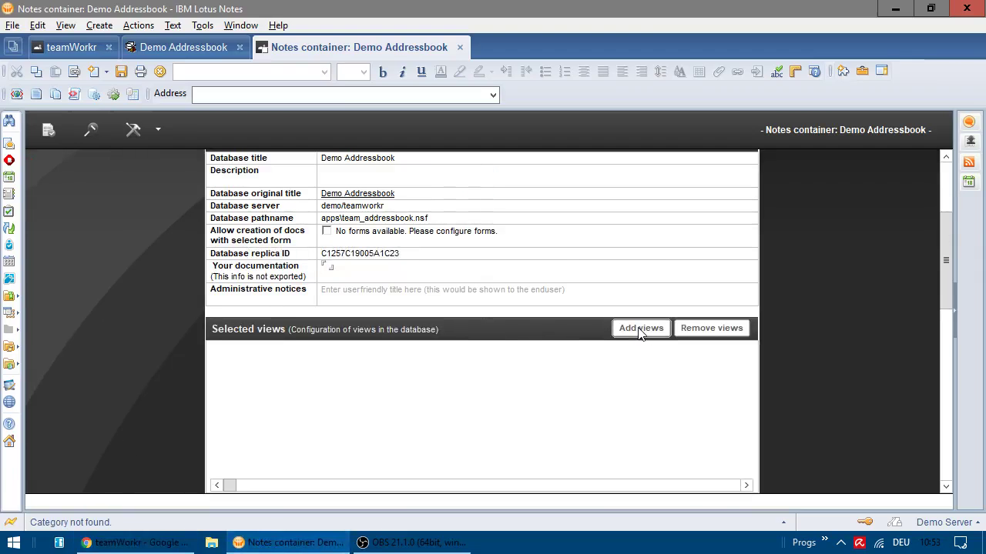
pyautogui.click(641, 329)
pyautogui.click(375, 170)
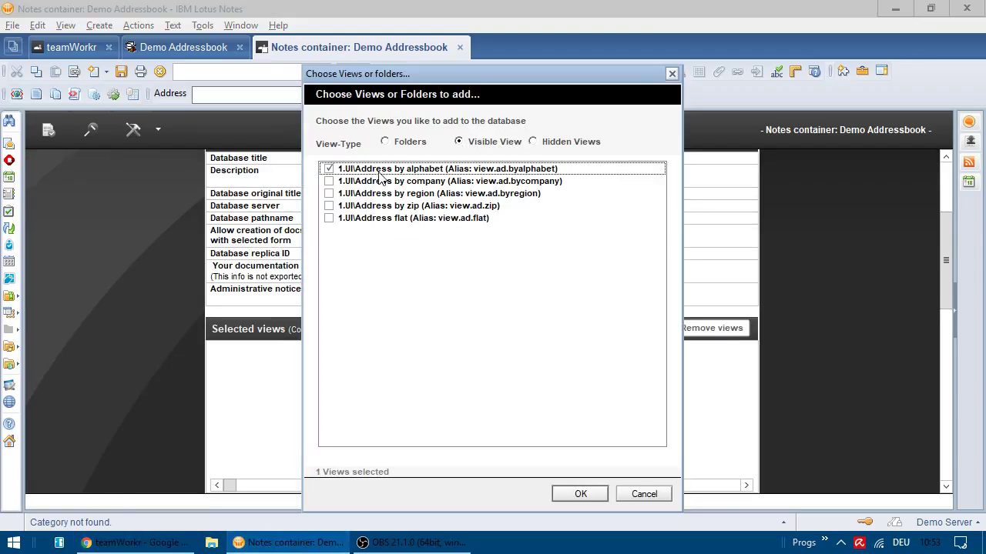
pyautogui.click(388, 194)
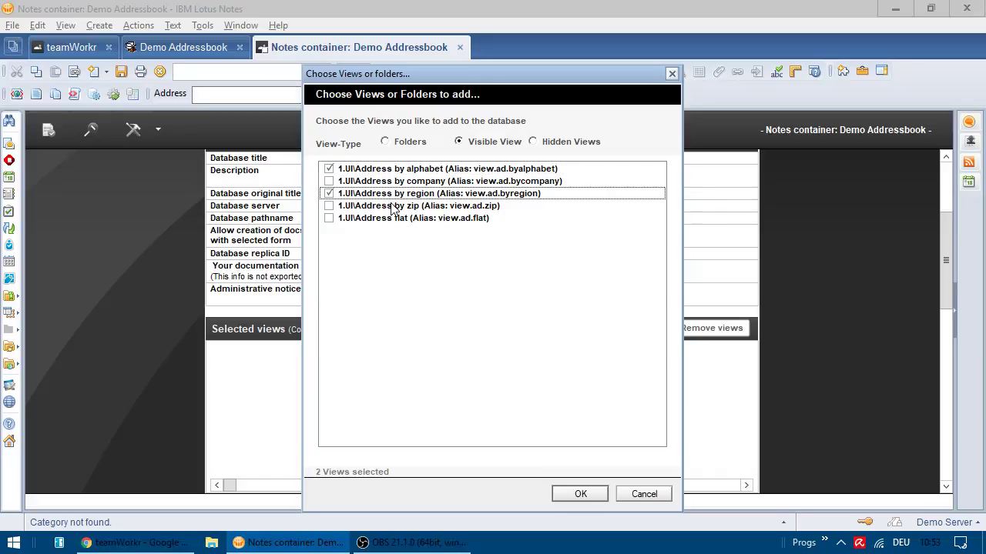
pyautogui.click(388, 219)
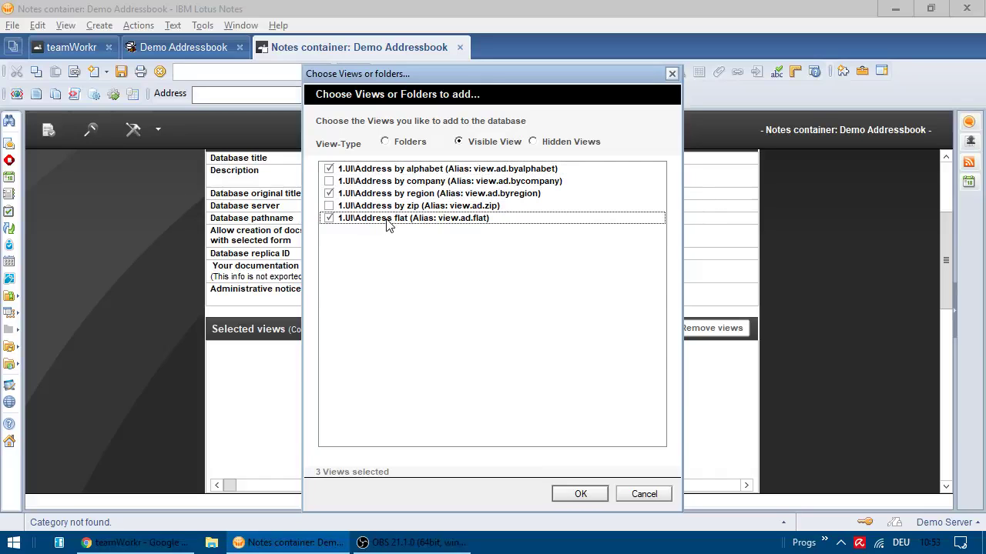
pyautogui.click(578, 494)
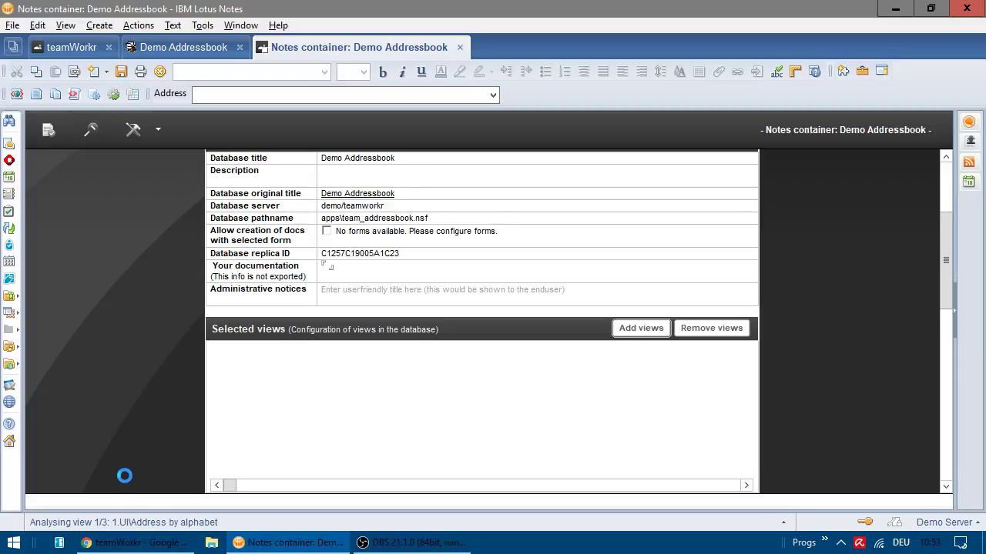
# In Chrome, open the Address by region view and display the contacts under Belgien.
pyautogui.click(134, 542)
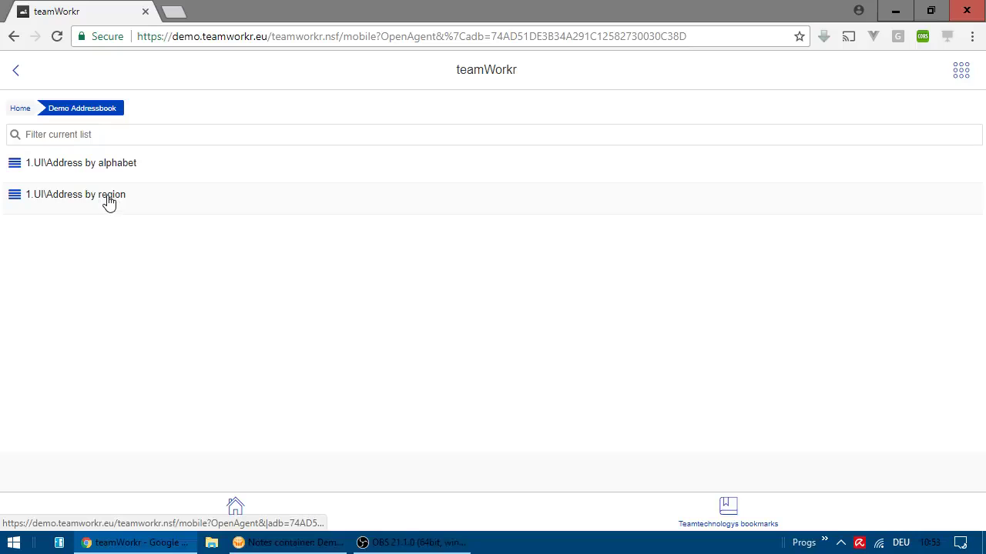
pyautogui.click(106, 199)
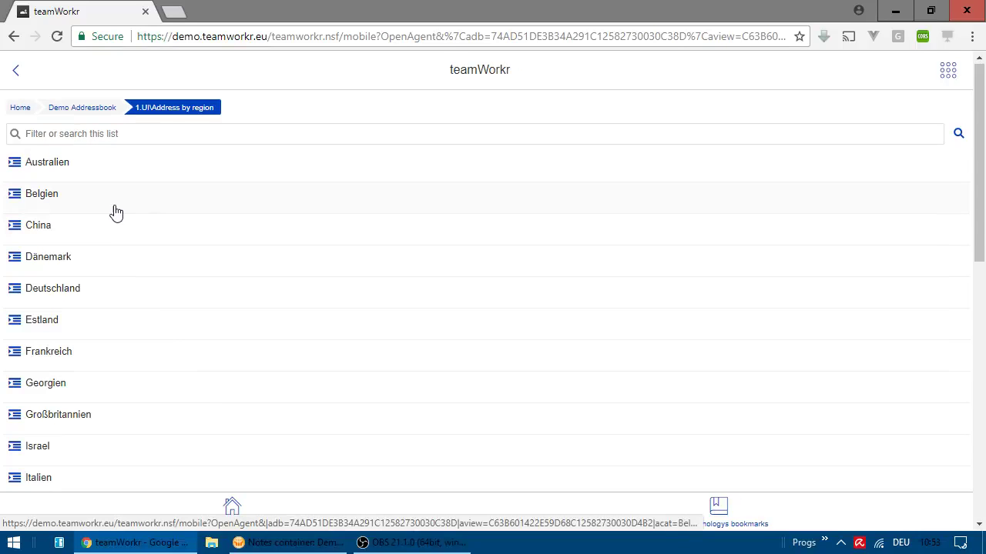
pyautogui.click(111, 203)
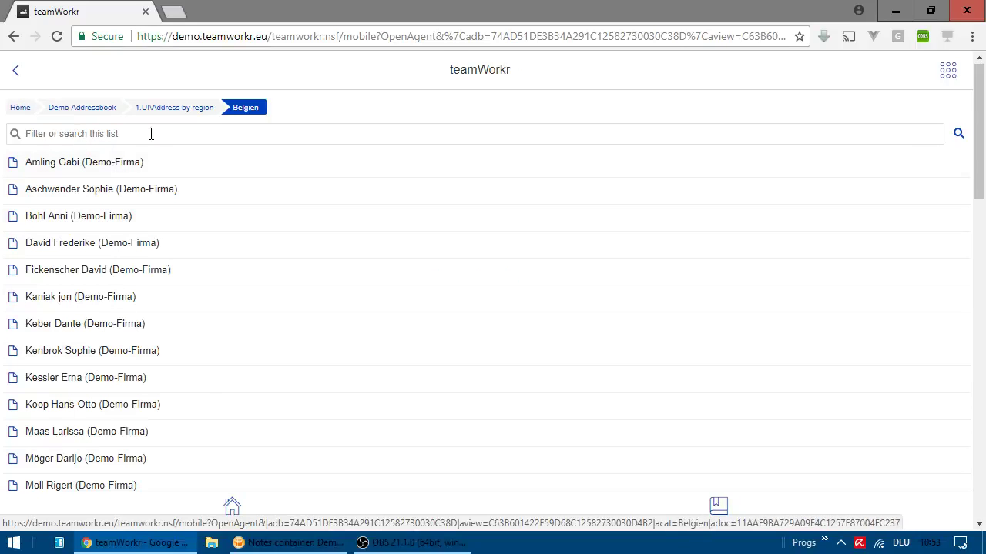
# Browse the Address by alphabet view down to category B, BA, and return to the Demo Addressbook view list.
pyautogui.click(100, 115)
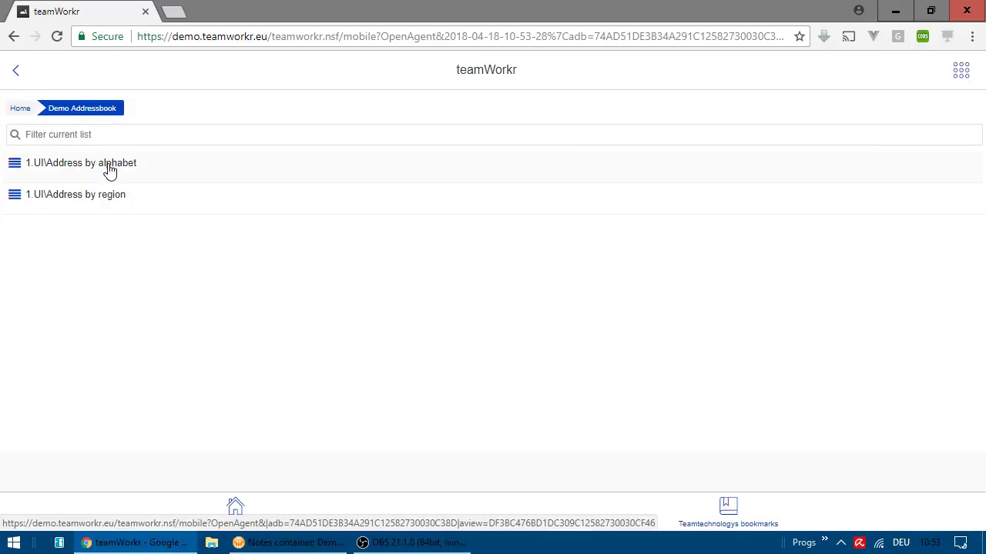
pyautogui.click(109, 169)
pyautogui.click(104, 197)
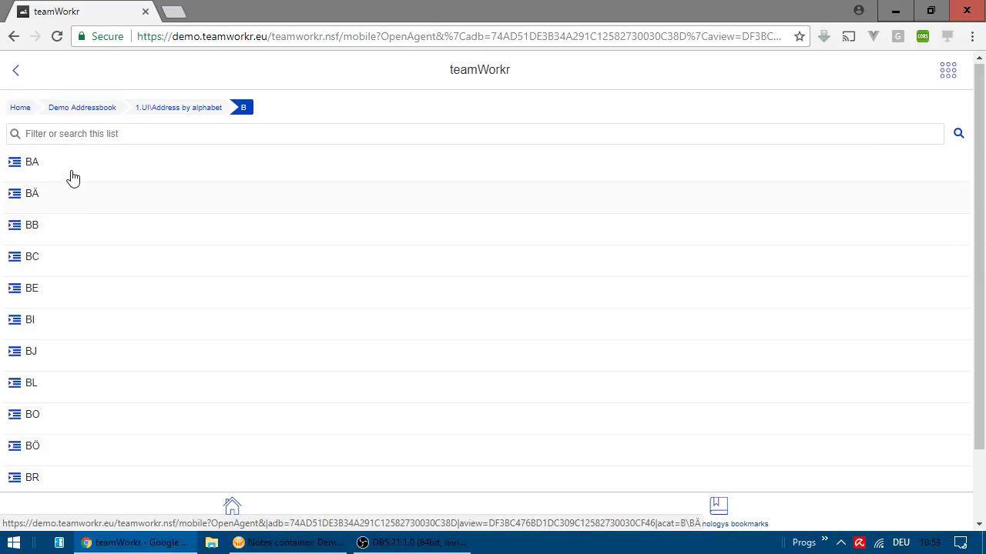
pyautogui.click(72, 175)
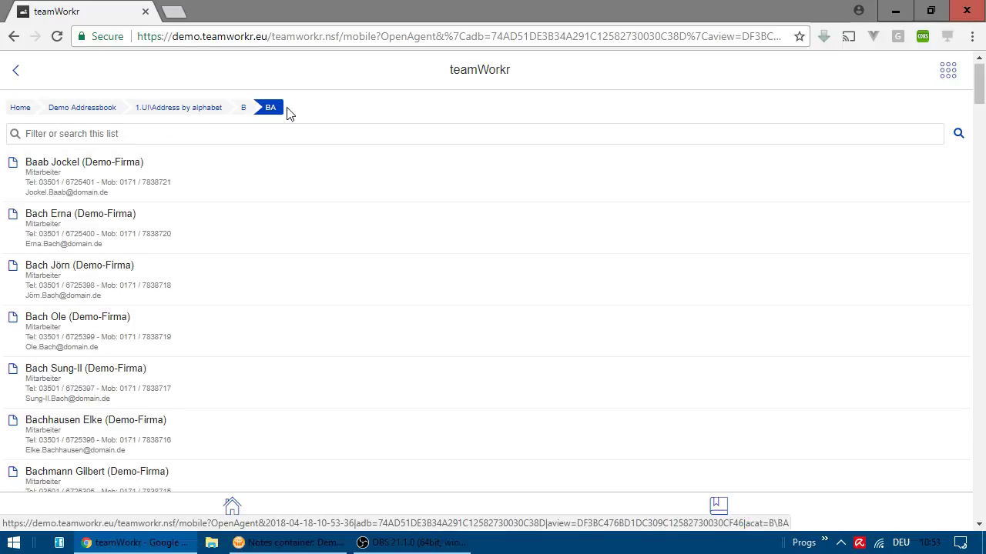
pyautogui.click(83, 109)
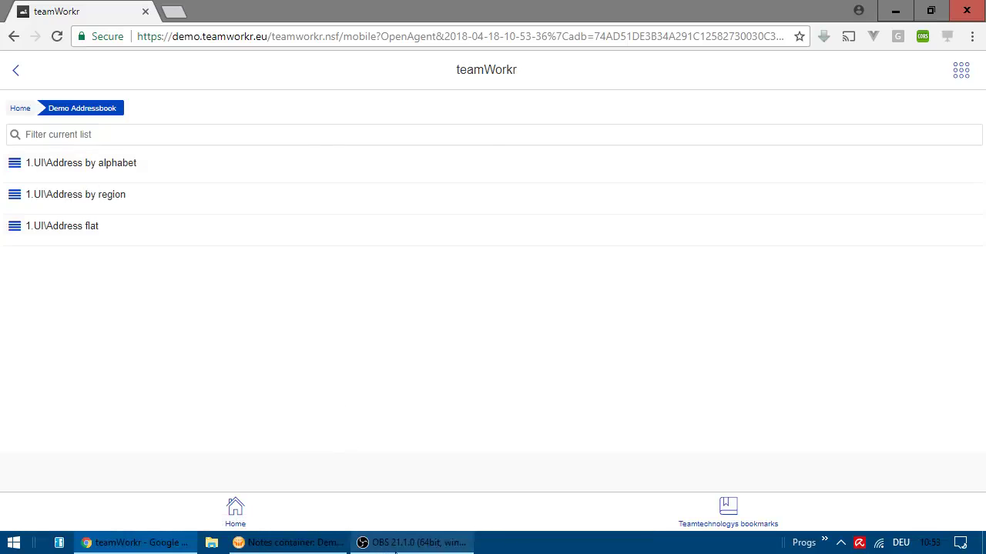
# In Lotus Notes, configure the flat view with user-friendly name "Address flat", description "no category" and sort key 100.
pyautogui.moveTo(408, 542)
pyautogui.click(388, 482)
pyautogui.click(300, 543)
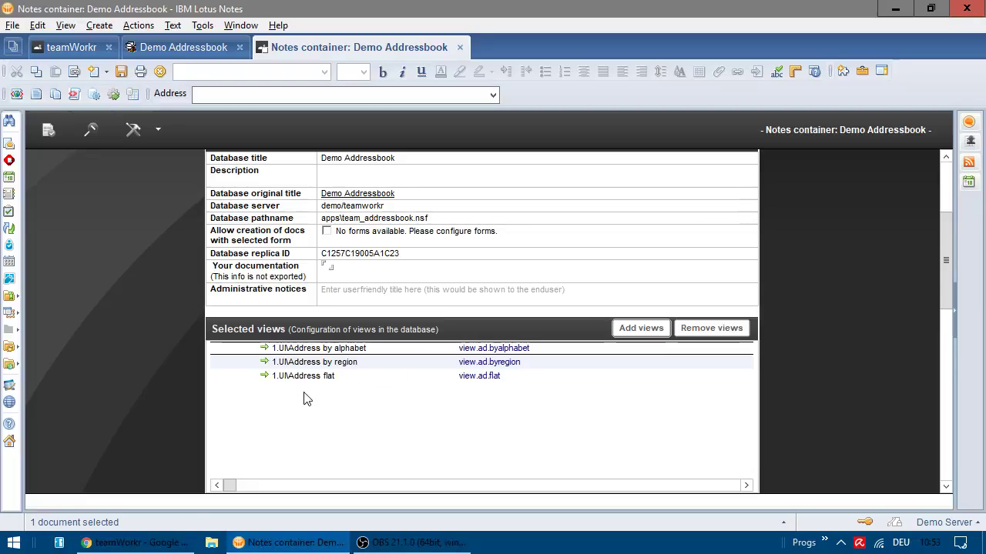
pyautogui.click(320, 376)
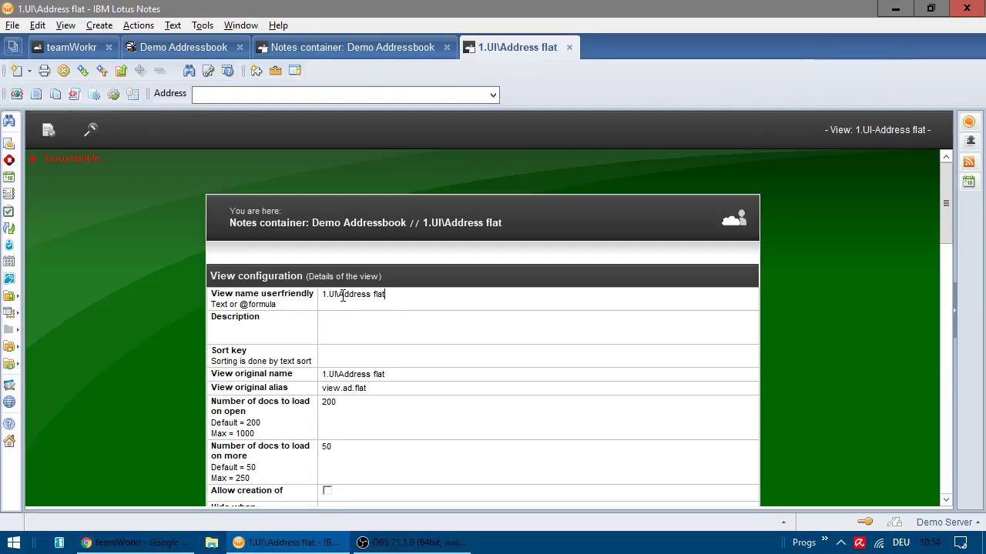
pyautogui.moveTo(338, 294); pyautogui.dragTo(311, 294)
pyautogui.press('Delete')
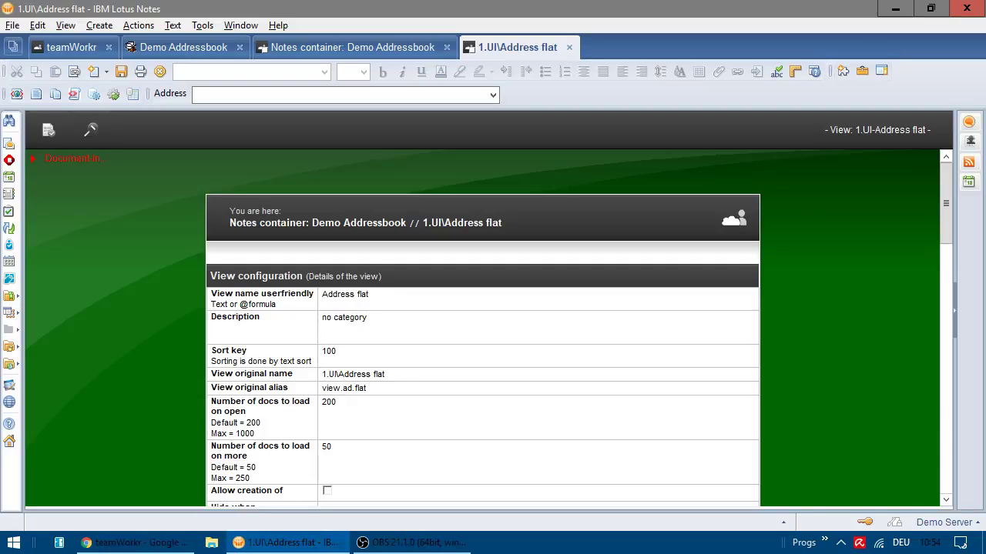
# Switch to Chrome and open the Address flat view to check its contact list.
pyautogui.click(122, 545)
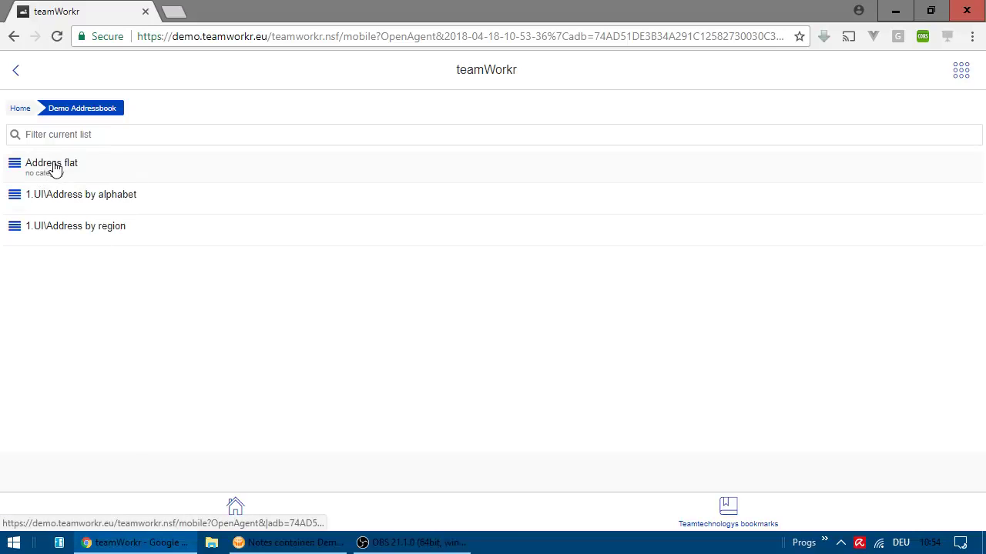
pyautogui.click(60, 174)
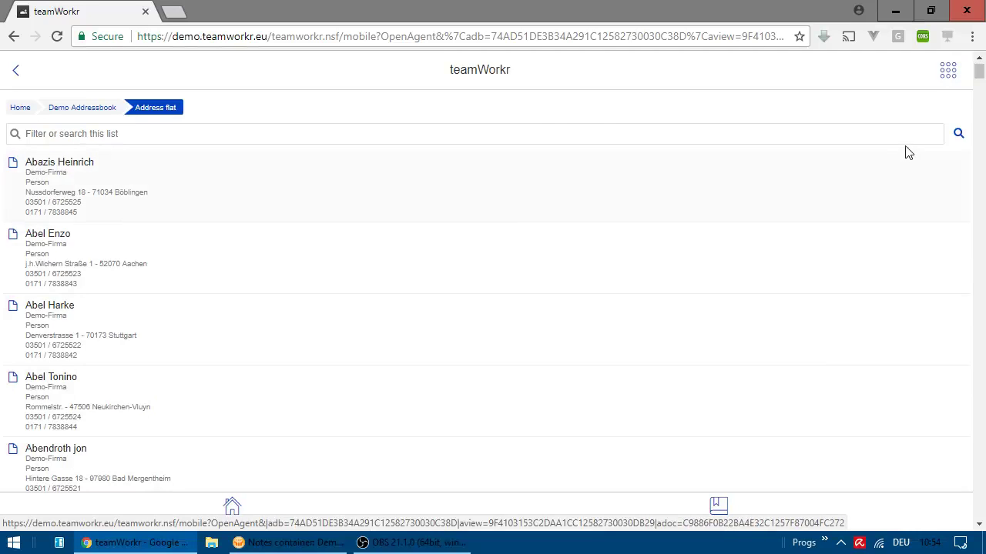
# Browse the Address flat contact list down to the names starting with Bi, and return to the beginning of the list.
pyautogui.moveTo(978, 73); pyautogui.dragTo(978, 500)
pyautogui.scroll(-5, 858, 473)
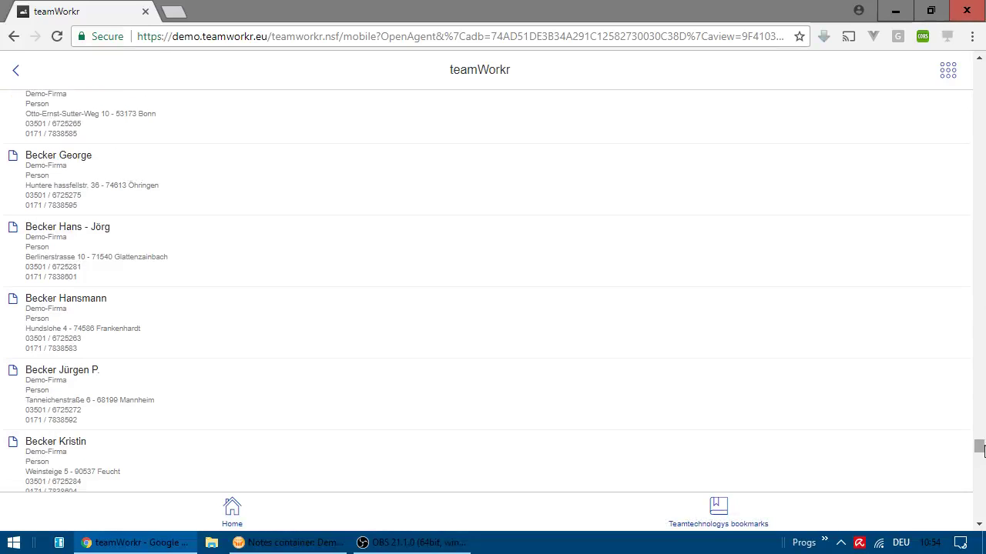
pyautogui.click(982, 512)
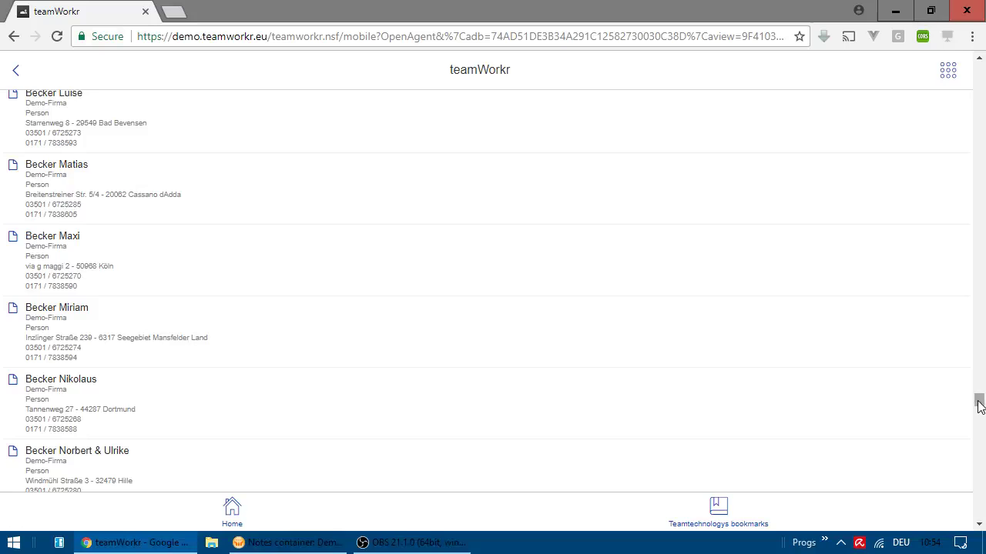
pyautogui.moveTo(978, 398); pyautogui.dragTo(979, 512)
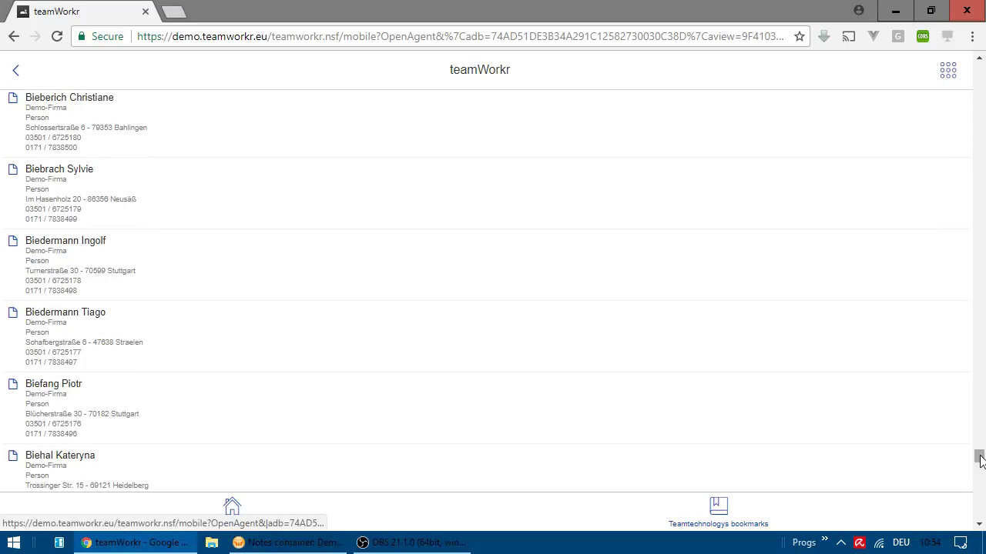
pyautogui.moveTo(979, 455); pyautogui.dragTo(974, 90)
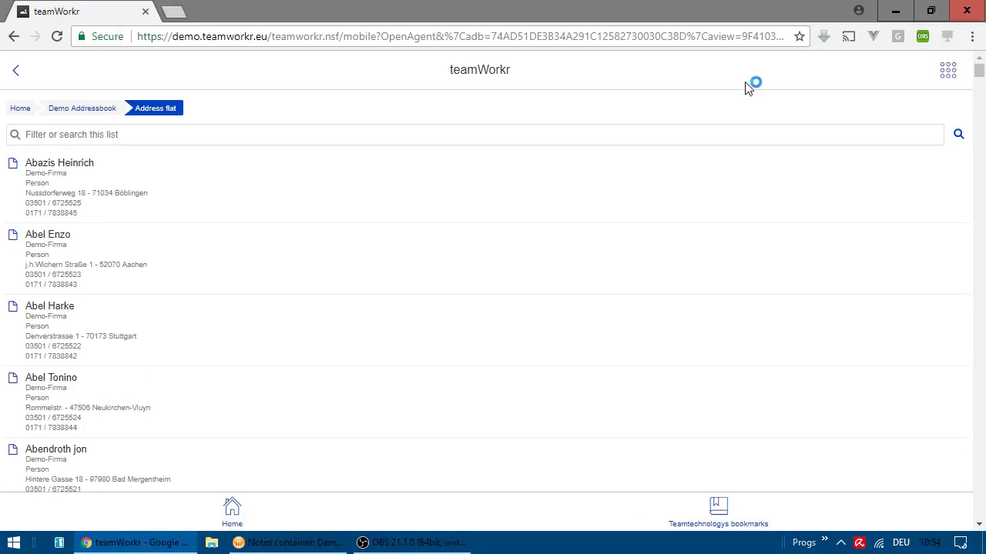
# Search the Address flat view by a contact's first name.
pyautogui.write('tonino')
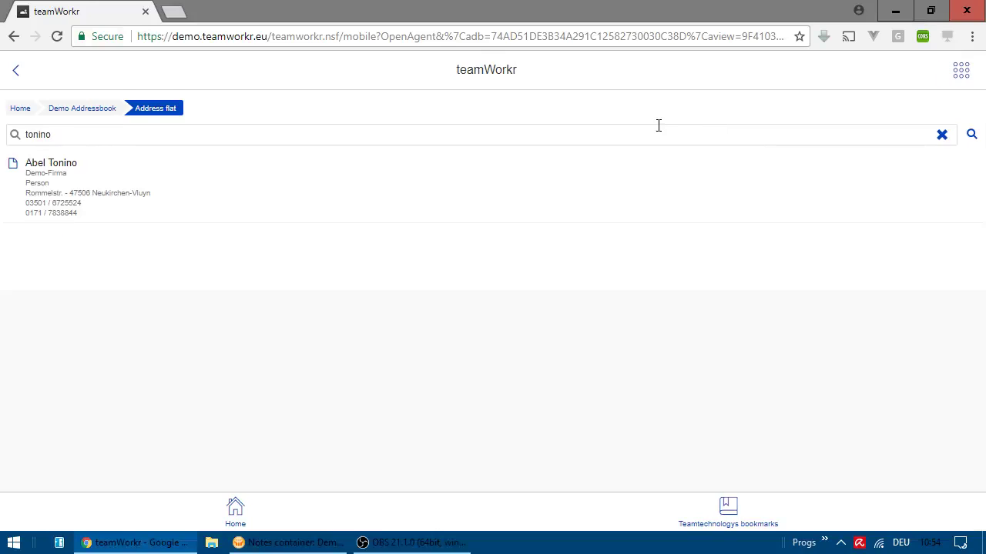
pyautogui.press('Return')
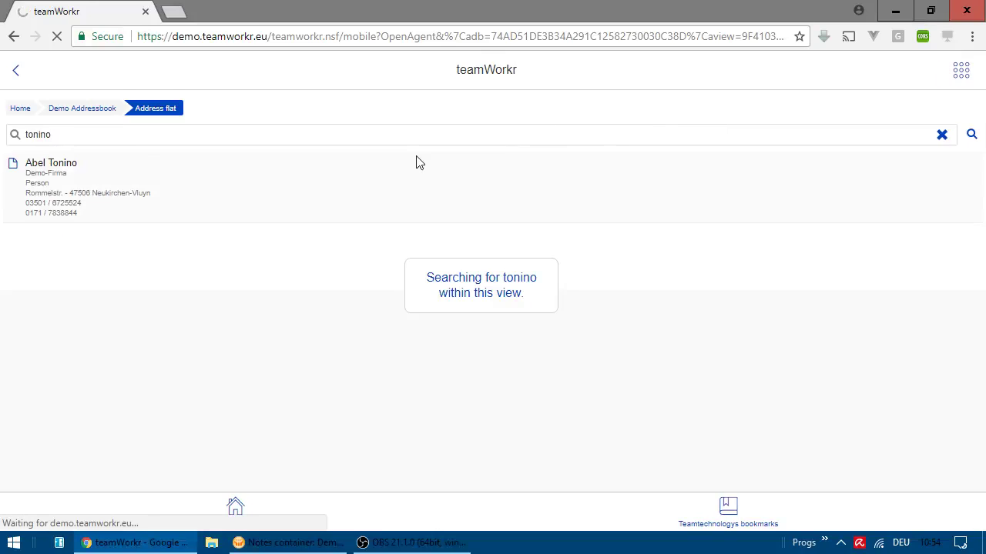
# Search the Address flat view for the same first name combined with "and heidelberg", and again combined with "or heidelberg".
pyautogui.click(274, 136)
pyautogui.write('tonin')
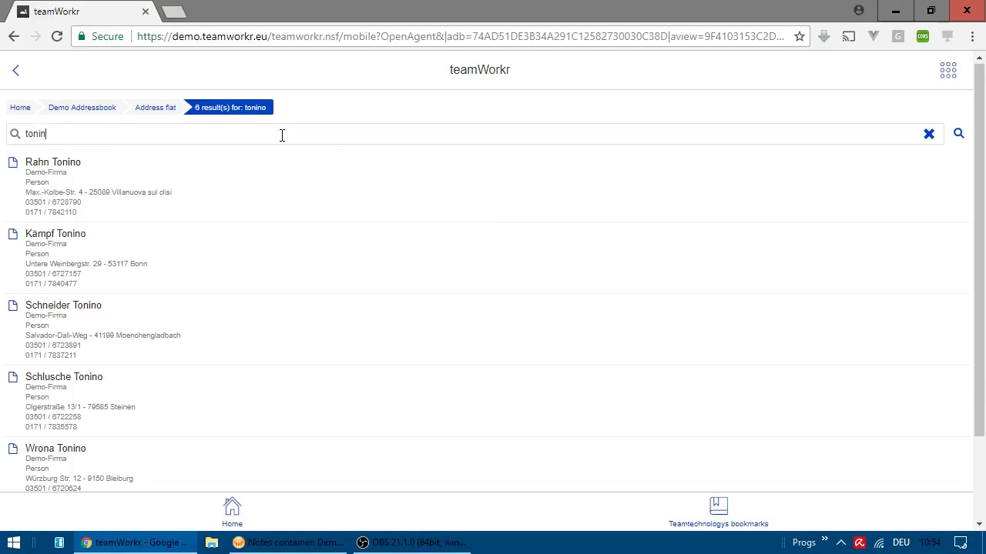
pyautogui.write('o and heidelberg')
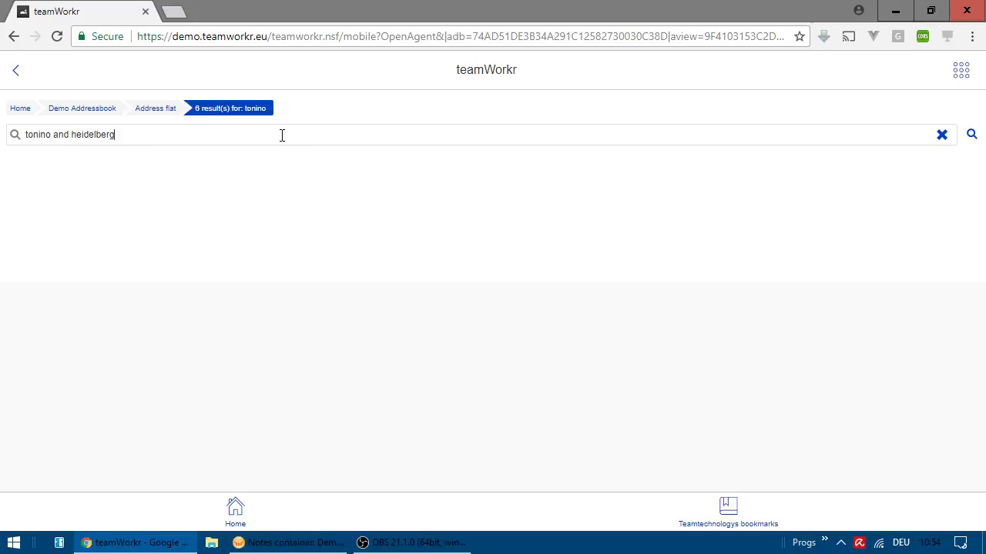
pyautogui.press('Return')
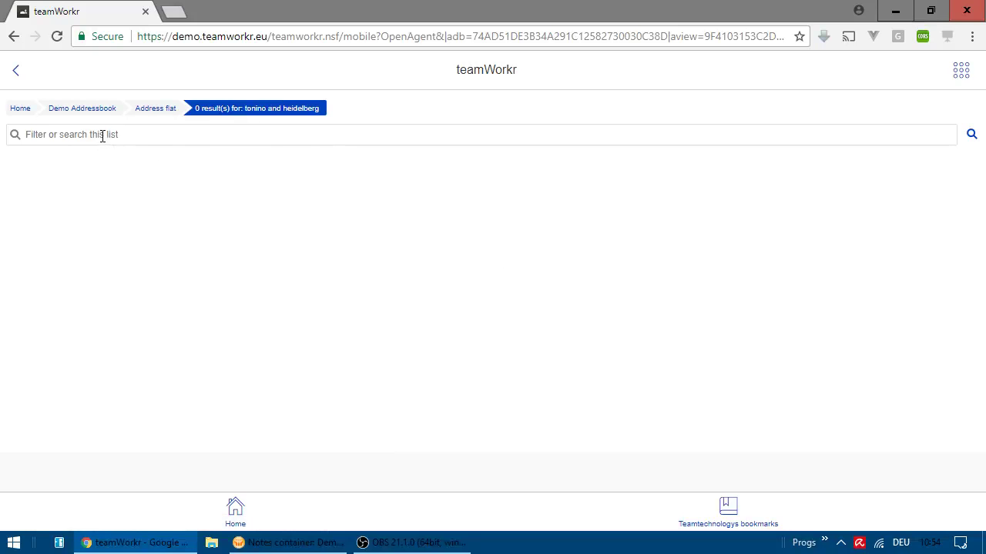
pyautogui.write('tonino or heidelberg')
pyautogui.press('Return')
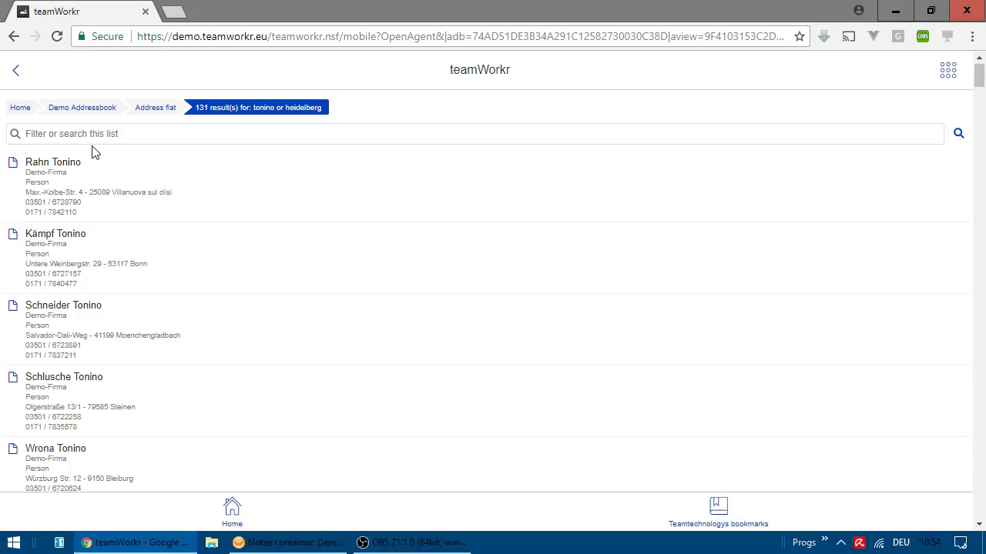
# In Lotus Notes, add the visible form Person to the selected forms of the Demo Addressbook container.
pyautogui.hotkey('alt', 'Tab')
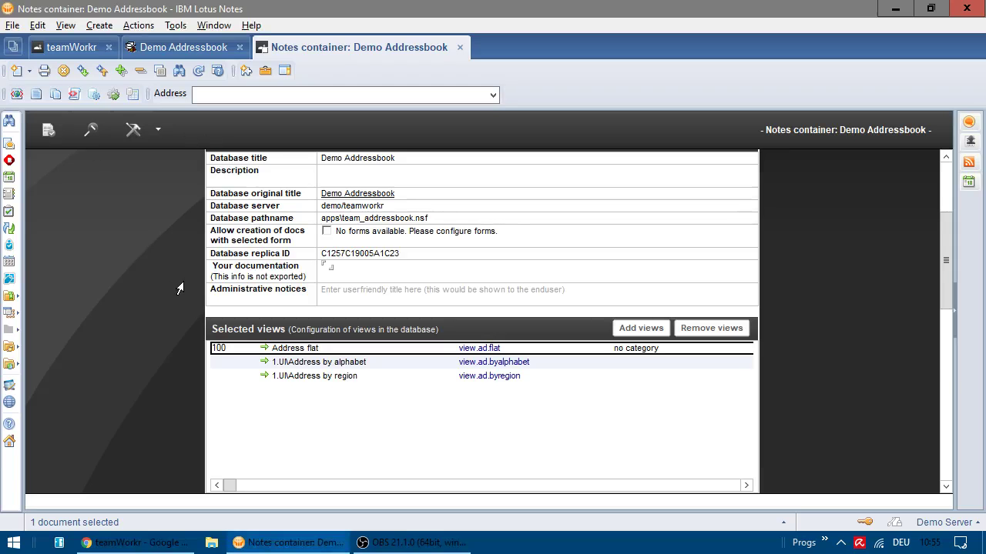
pyautogui.scroll(-5, 178, 288)
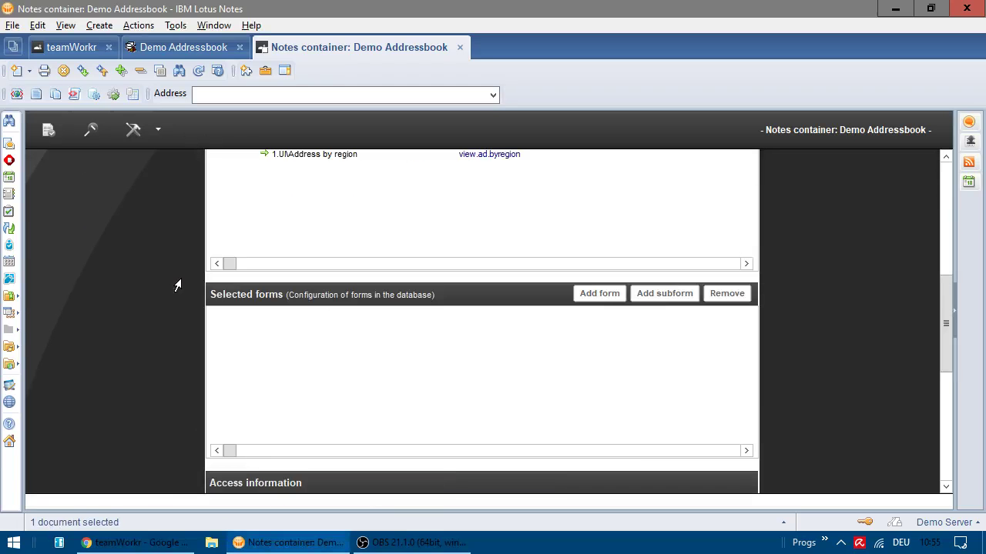
pyautogui.click(600, 294)
pyautogui.click(387, 181)
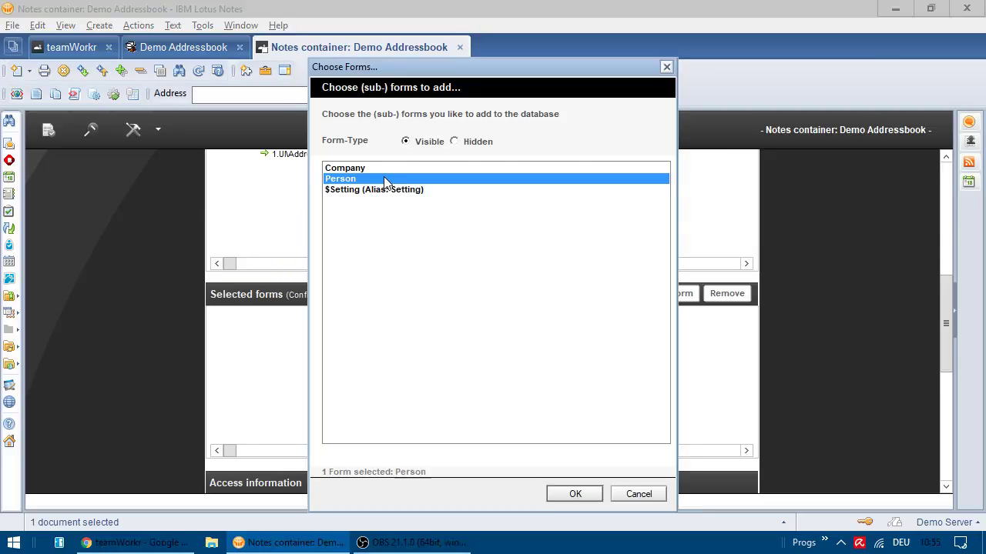
pyautogui.click(570, 494)
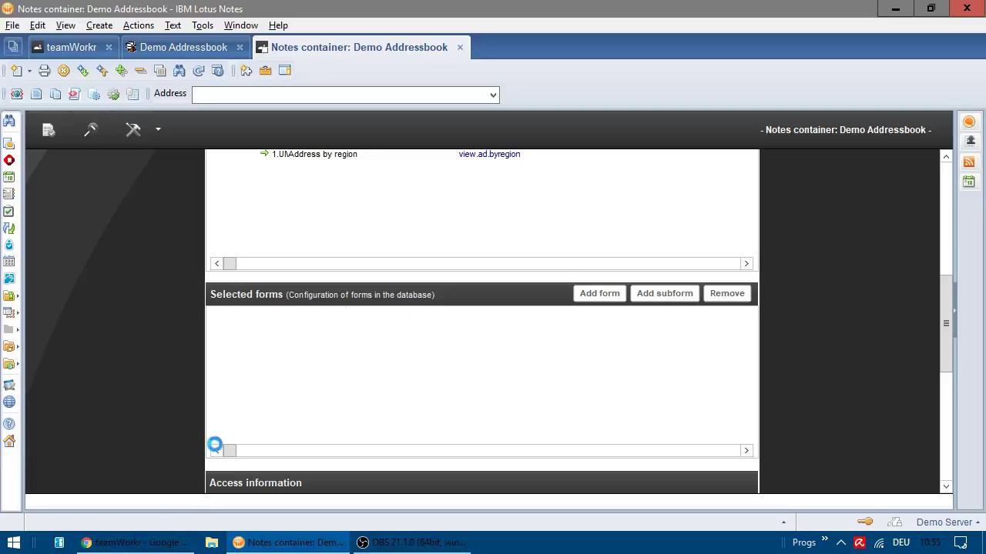
pyautogui.moveTo(151, 551)
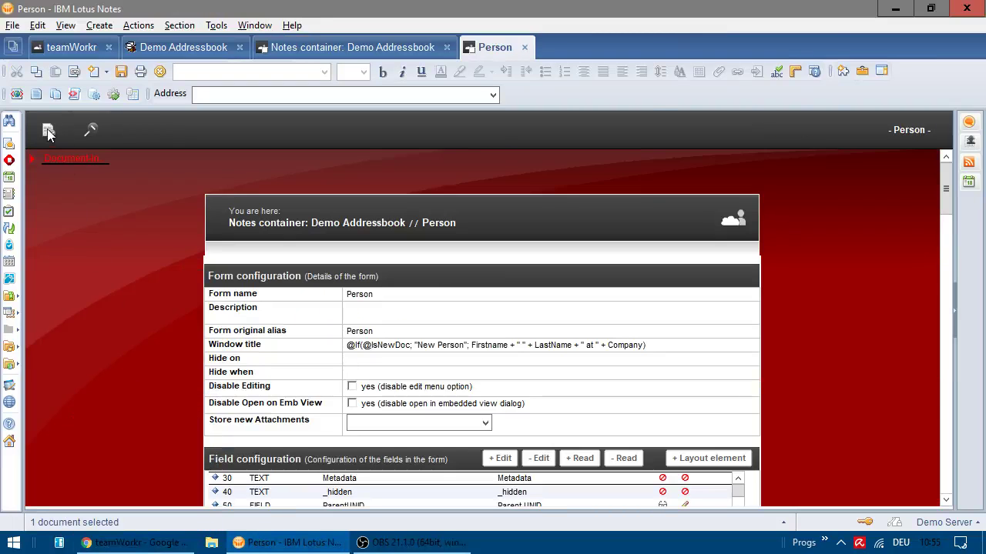
# Switch to Chrome and open the first contact in the search results to examine all its document properties.
pyautogui.click(134, 543)
pyautogui.click(142, 188)
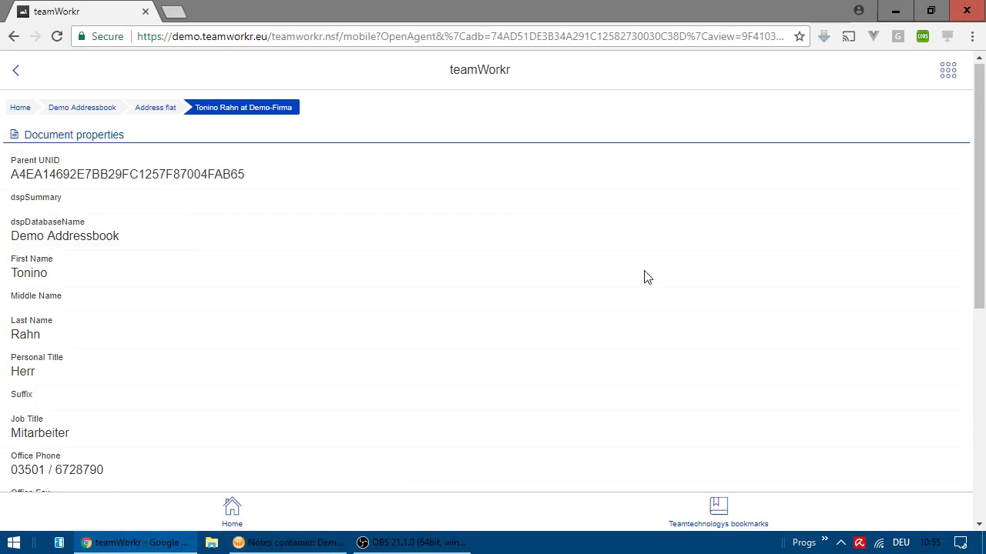
pyautogui.scroll(-6, 445, 266)
pyautogui.scroll(6, 439, 259)
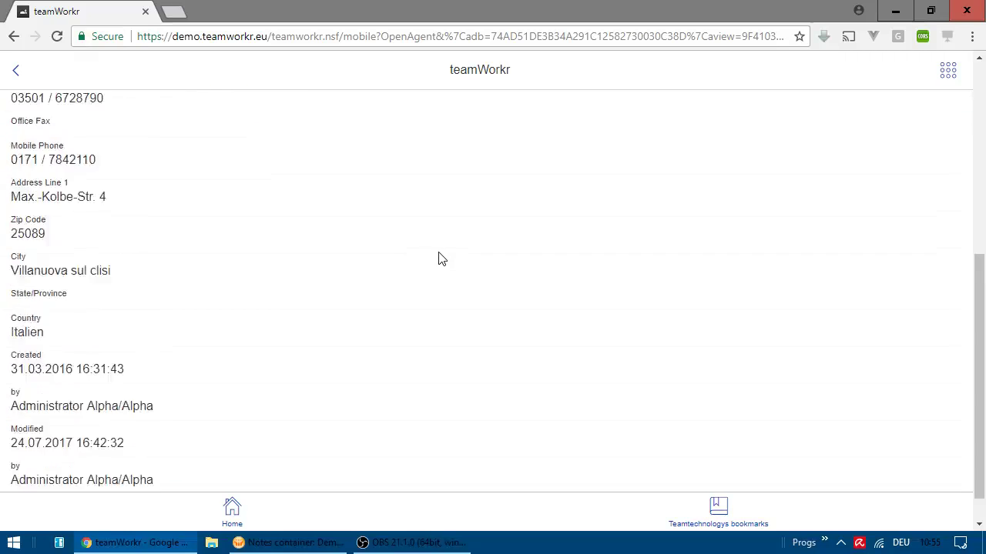
# Open the contact document for editing and review its fields from Identity through Contact, Notes/Attachments and Street Address to History.
pyautogui.click(945, 81)
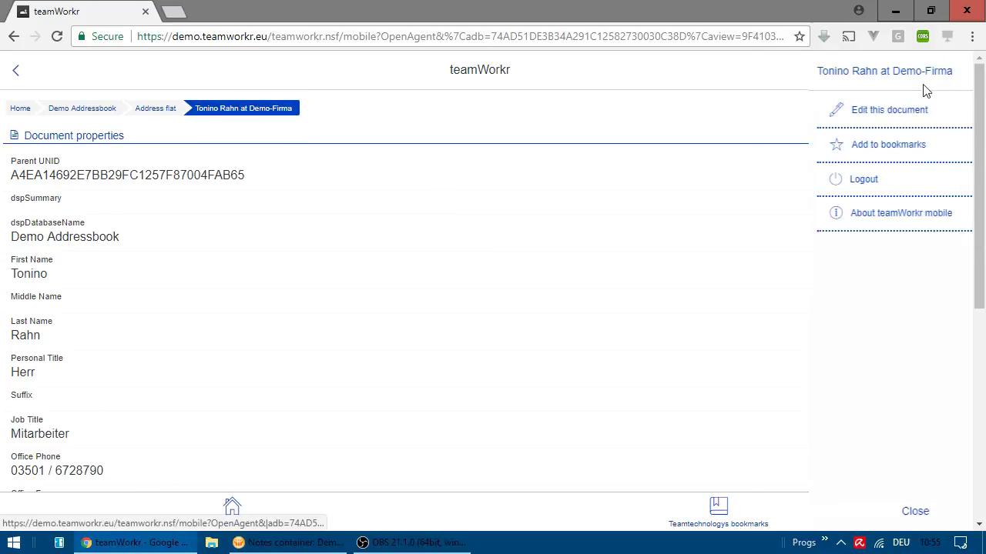
pyautogui.click(853, 115)
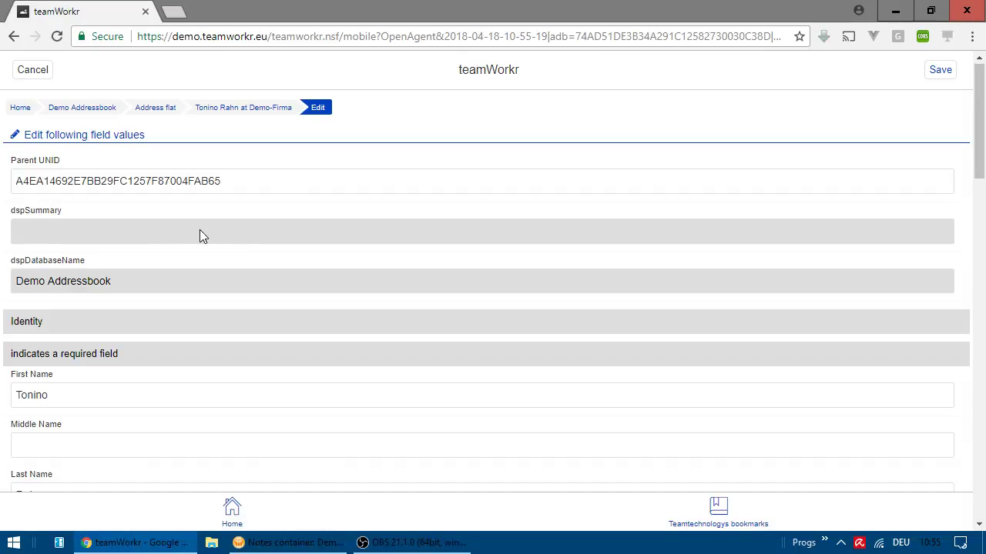
pyautogui.scroll(-4, 196, 234)
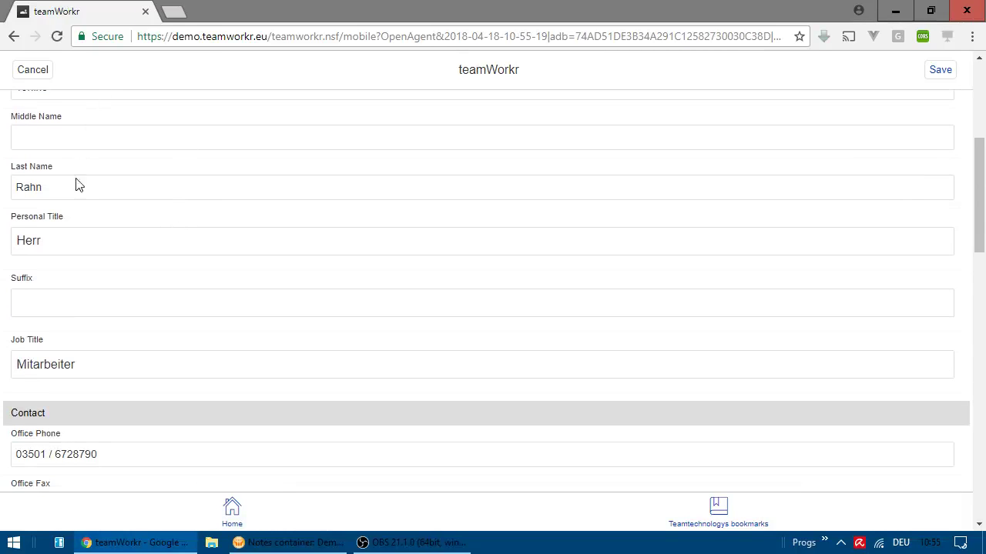
pyautogui.scroll(-4, 65, 372)
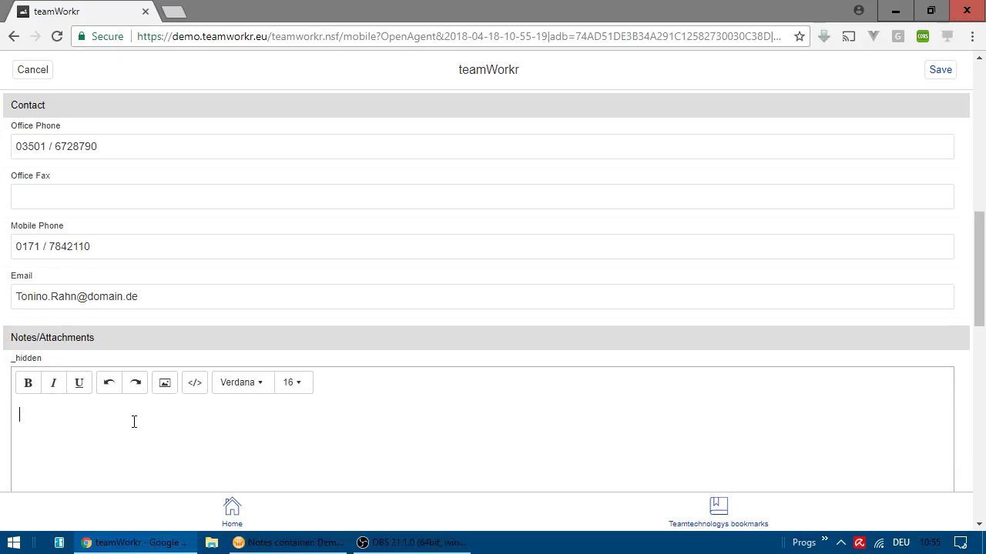
pyautogui.scroll(-5, 132, 422)
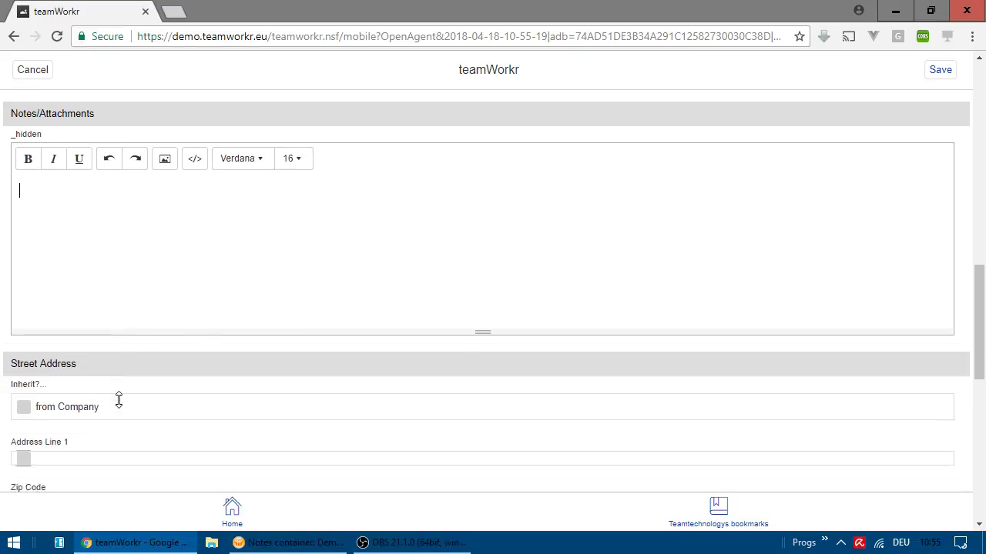
pyautogui.scroll(-2, 120, 400)
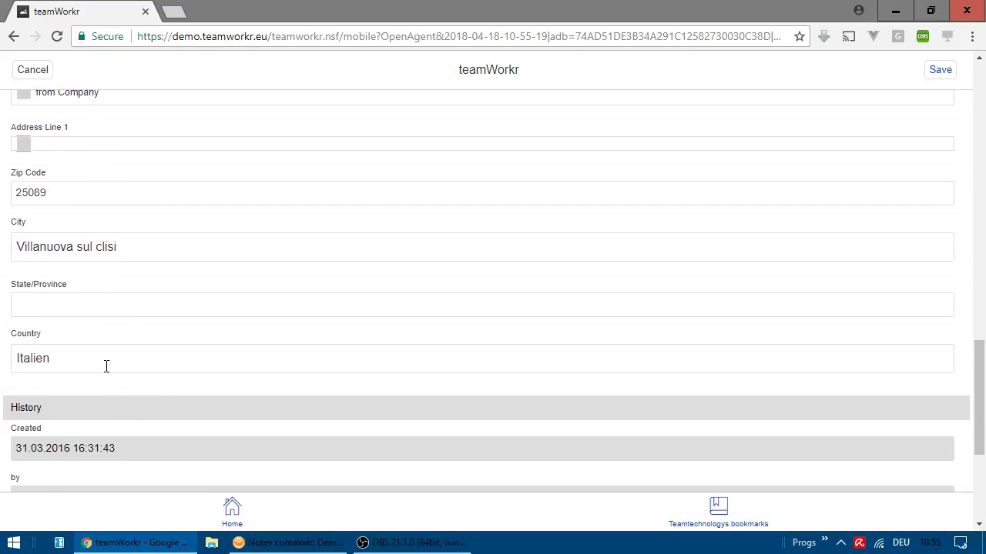
# Search the Country field's choices for "un" and cancel the selection.
pyautogui.click(102, 358)
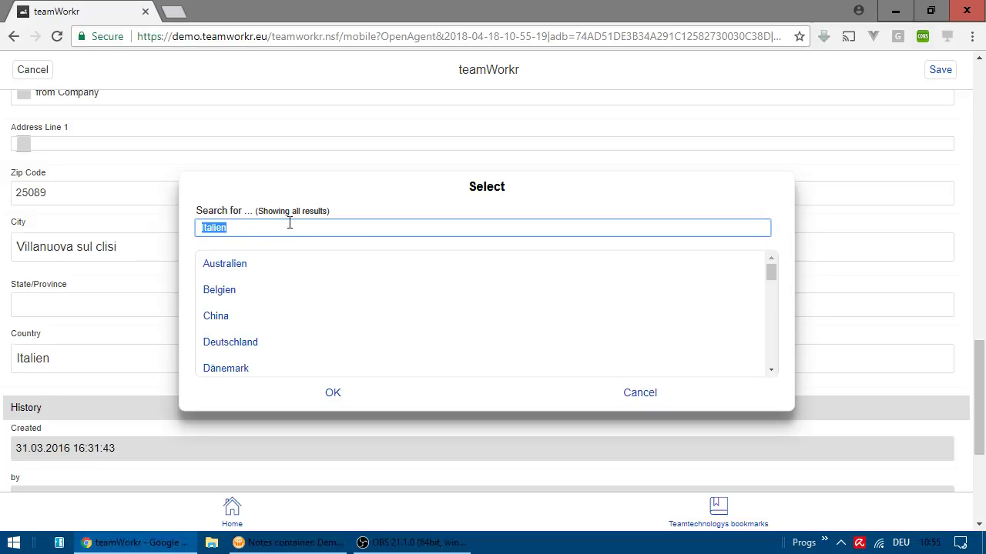
pyautogui.write('un')
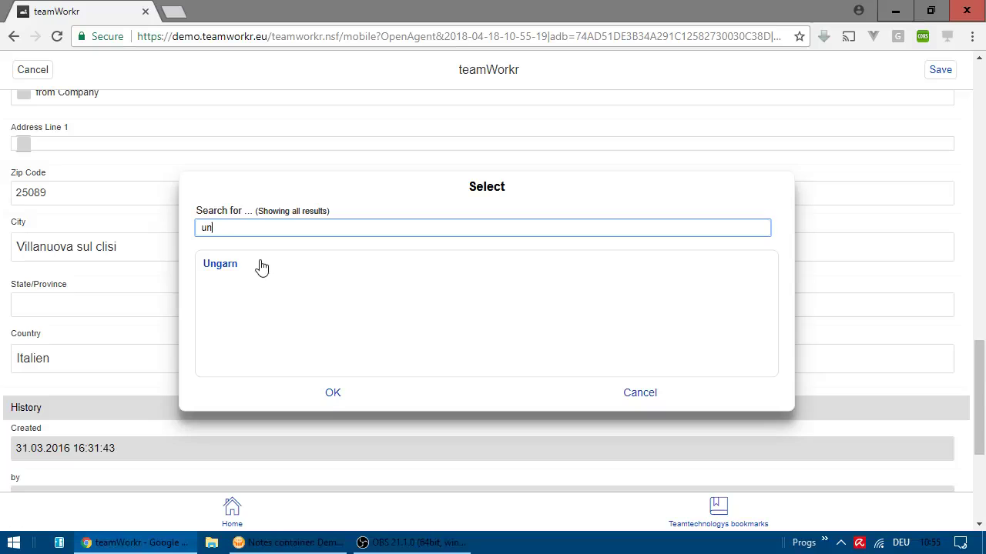
pyautogui.click(640, 393)
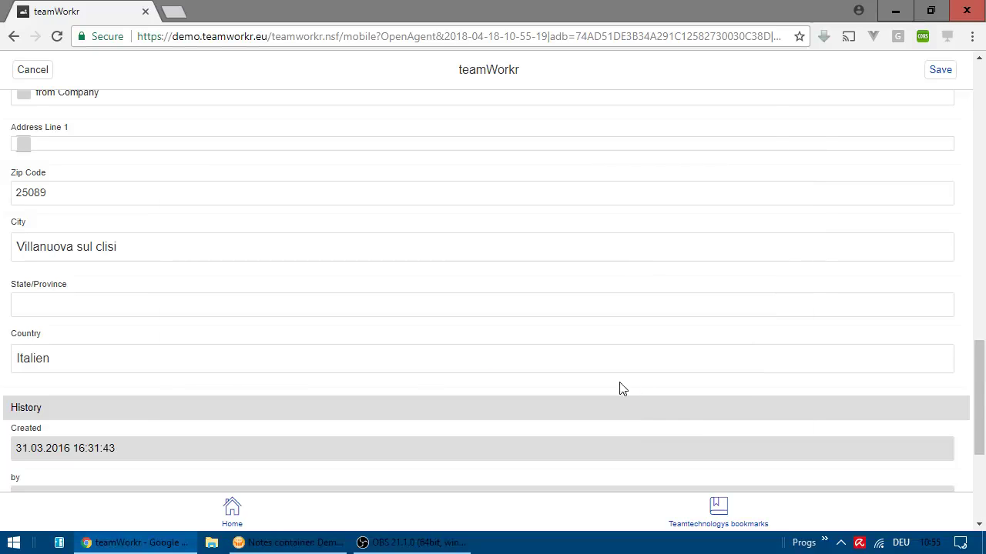
# Switch to Lotus Notes and review the selected views and forms of the Demo Addressbook container.
pyautogui.hotkey('alt', 'Tab')
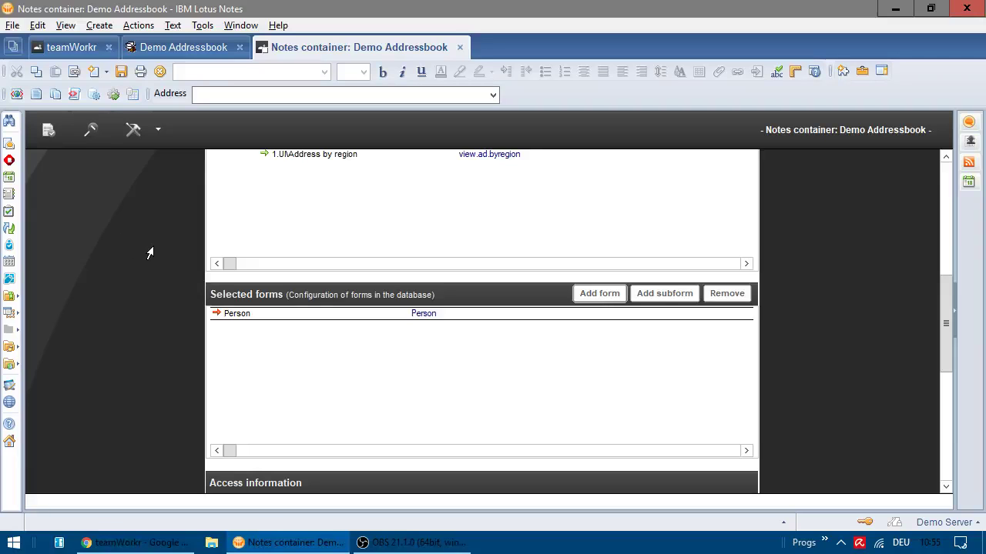
pyautogui.scroll(2, 131, 247)
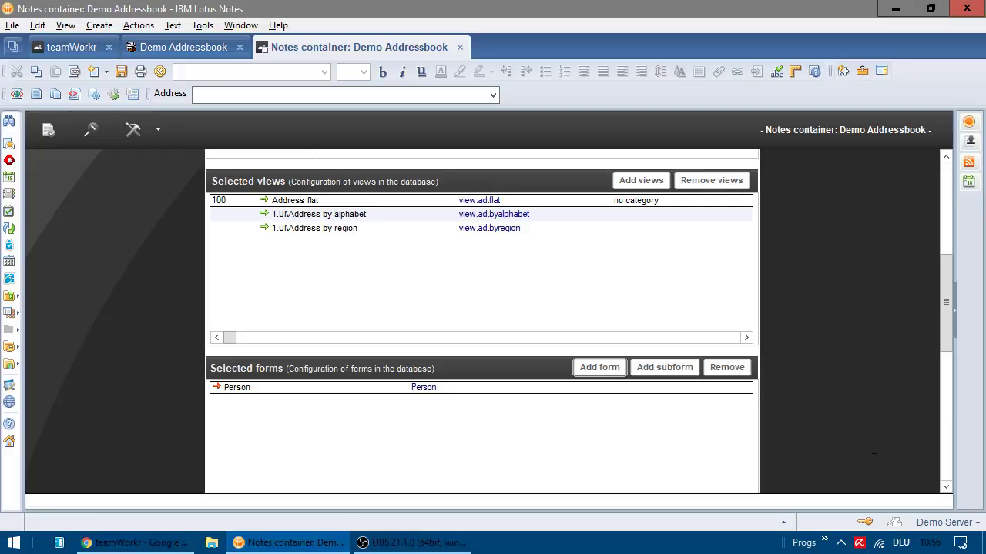
pyautogui.rightClick(869, 542)
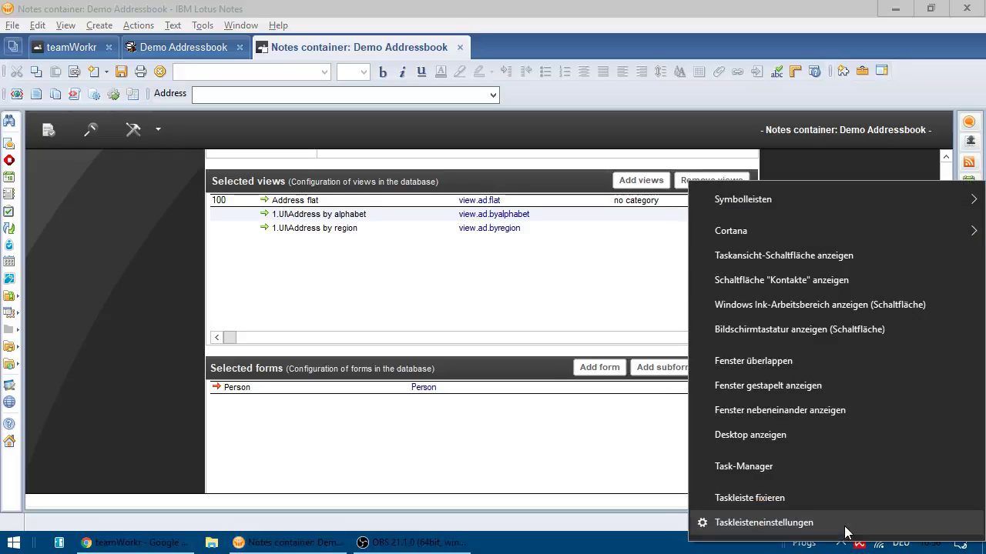
pyautogui.click(868, 543)
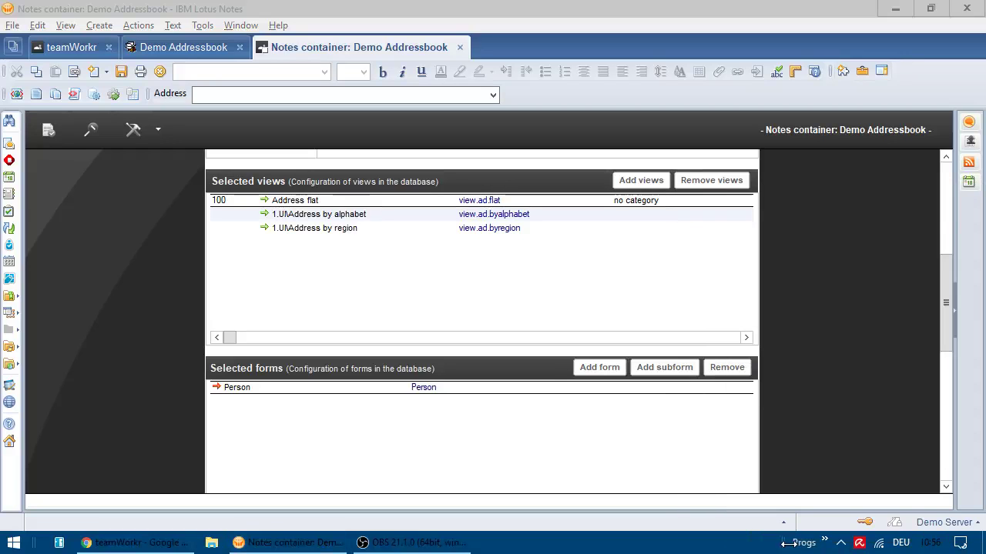
pyautogui.click(841, 543)
pyautogui.rightClick(855, 517)
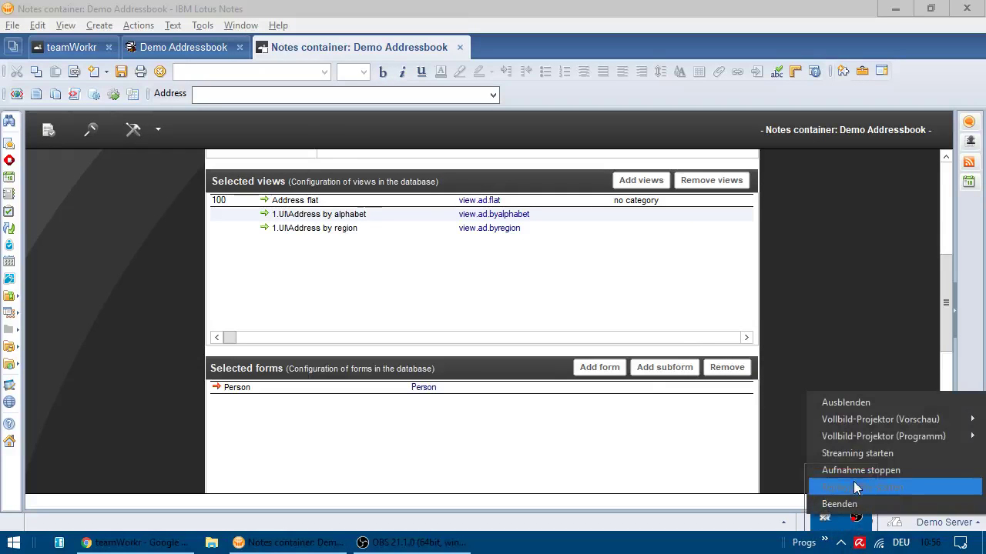